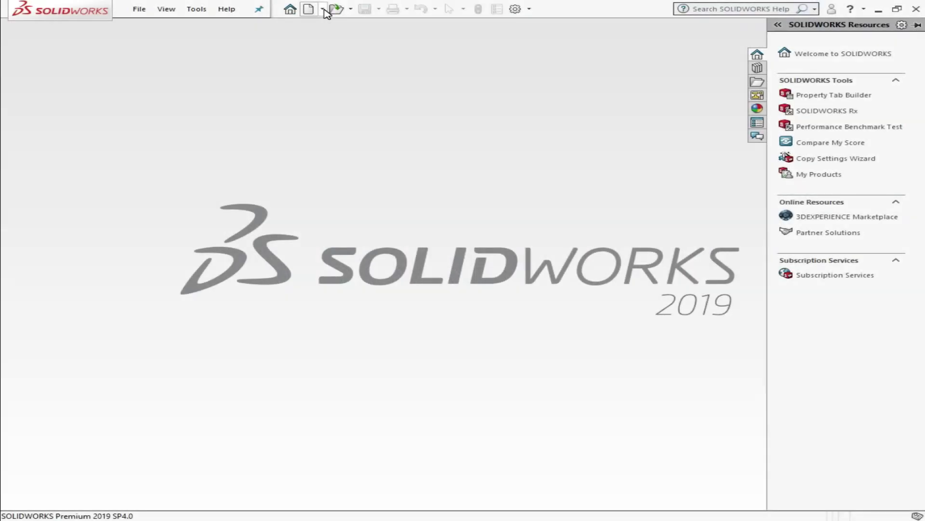
- Create a new empty assembly without inserting any part
left_click(322, 9)
left_click(334, 24)
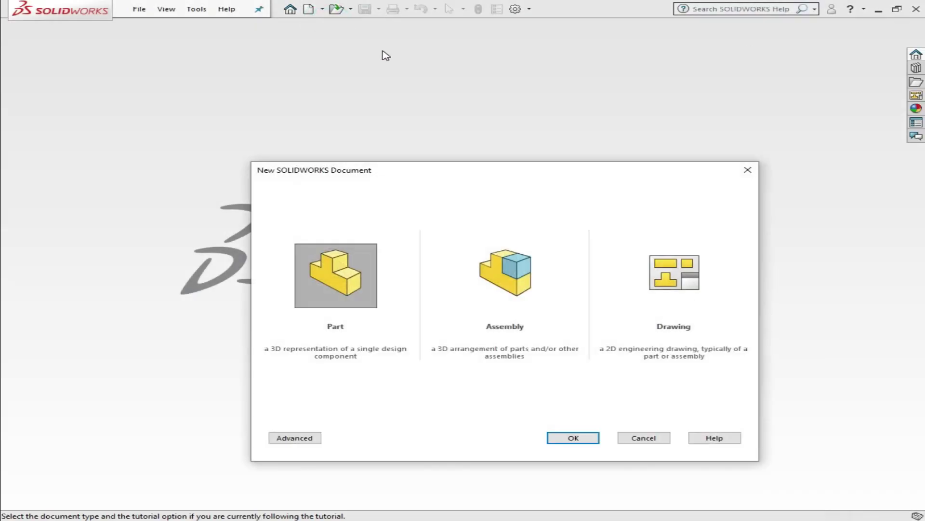
double_click(494, 285)
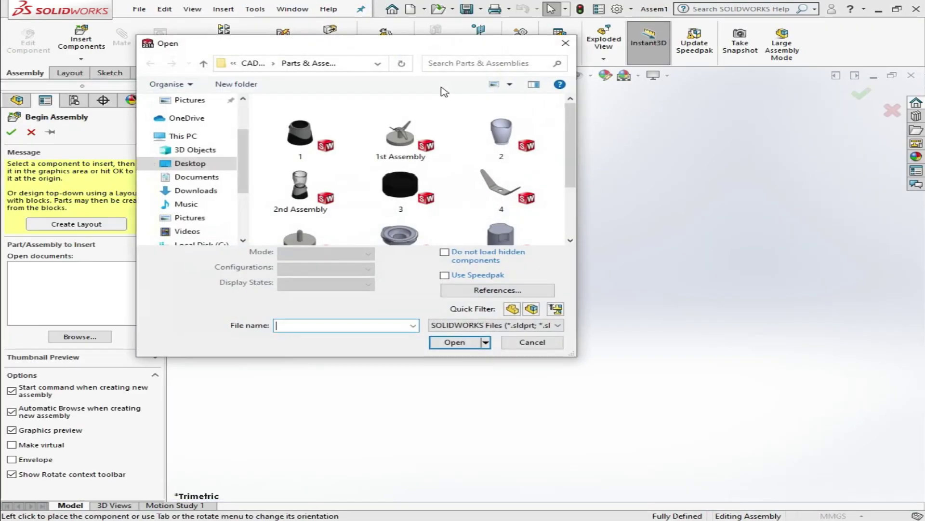
left_click(564, 43)
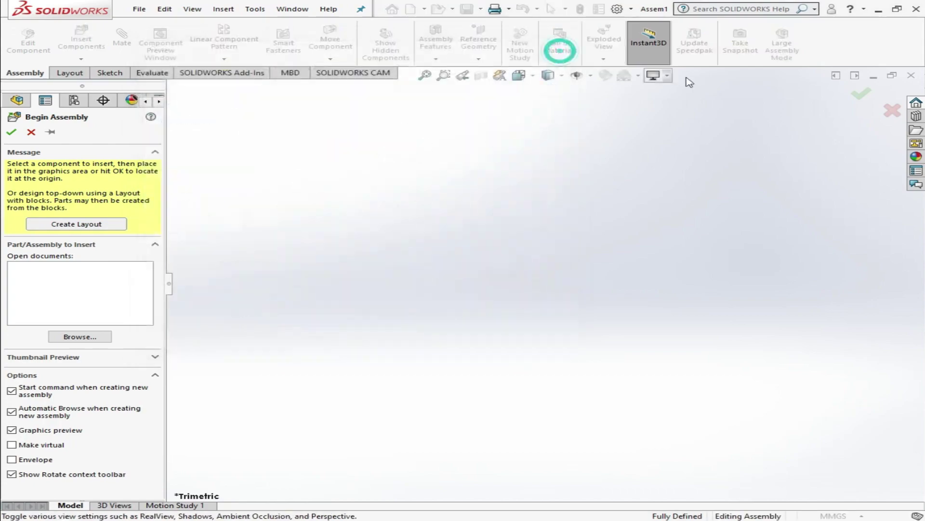
left_click(892, 115)
- Switch the document units to IPS and apply the Plain White scene
left_click(840, 515)
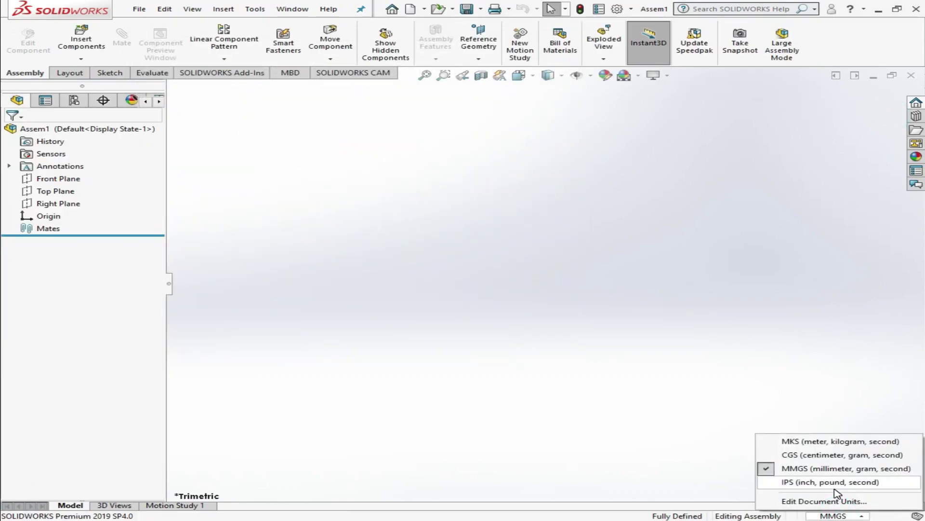
left_click(836, 482)
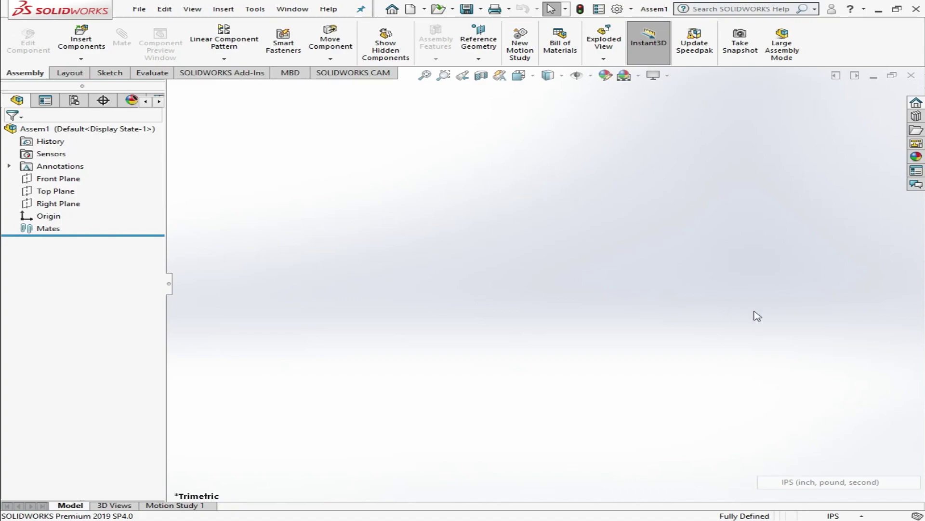
left_click(638, 76)
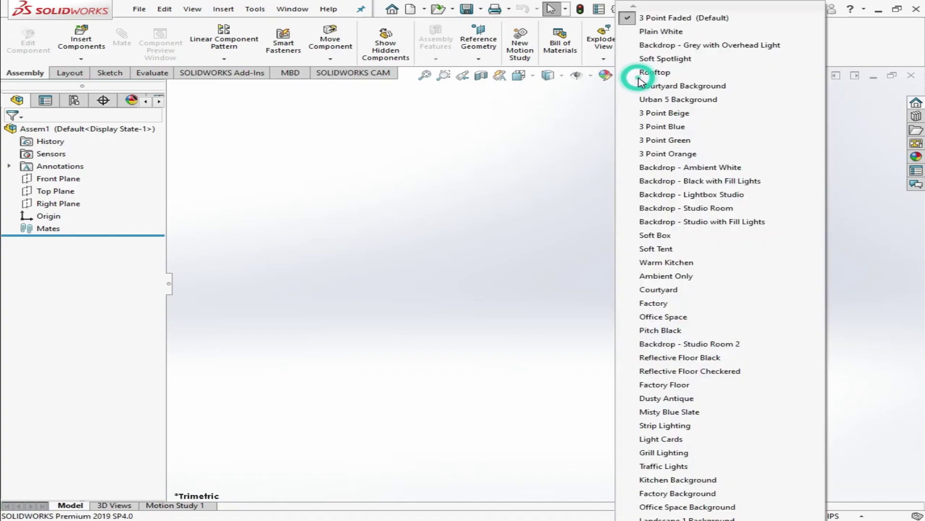
- Start a sketch on the Front Plane and draw two side-by-side circles, the first centred on the origin
left_click(649, 31)
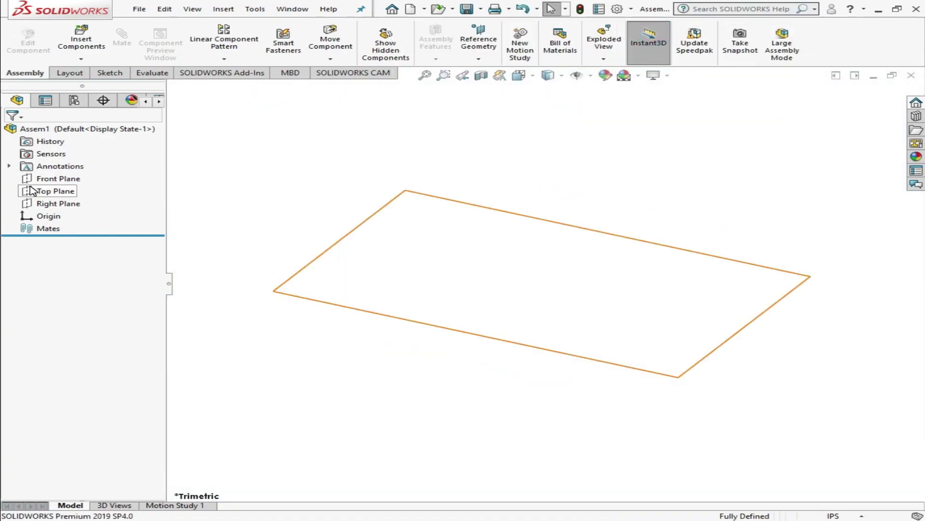
left_click(53, 179)
left_click(68, 161)
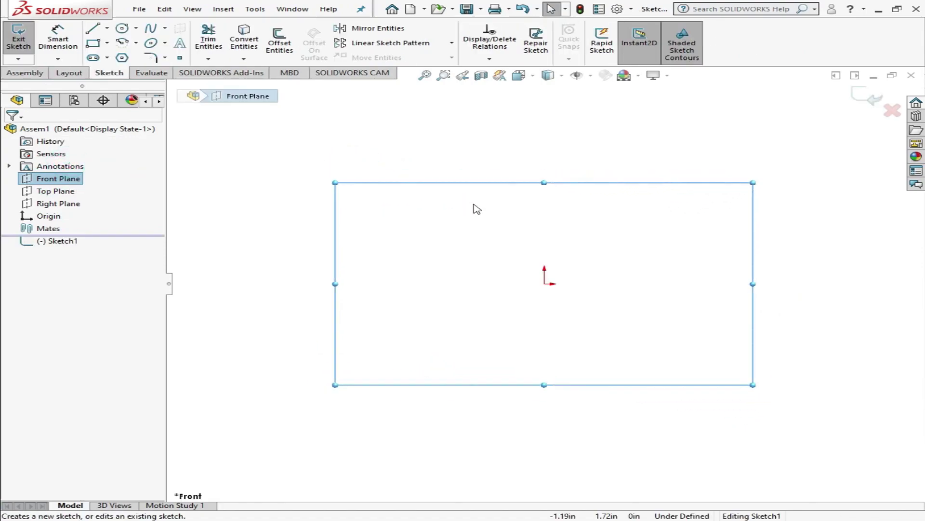
scroll(653, 309, "down", 3)
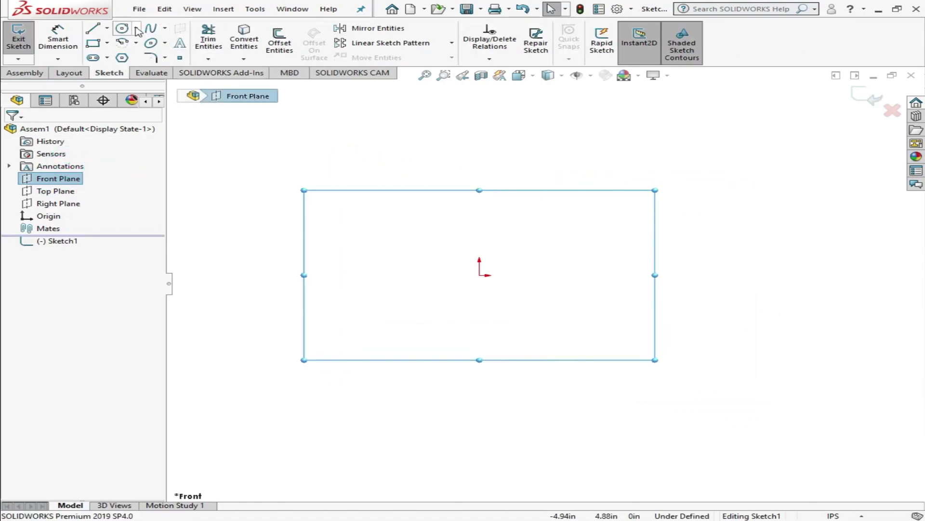
left_click(479, 275)
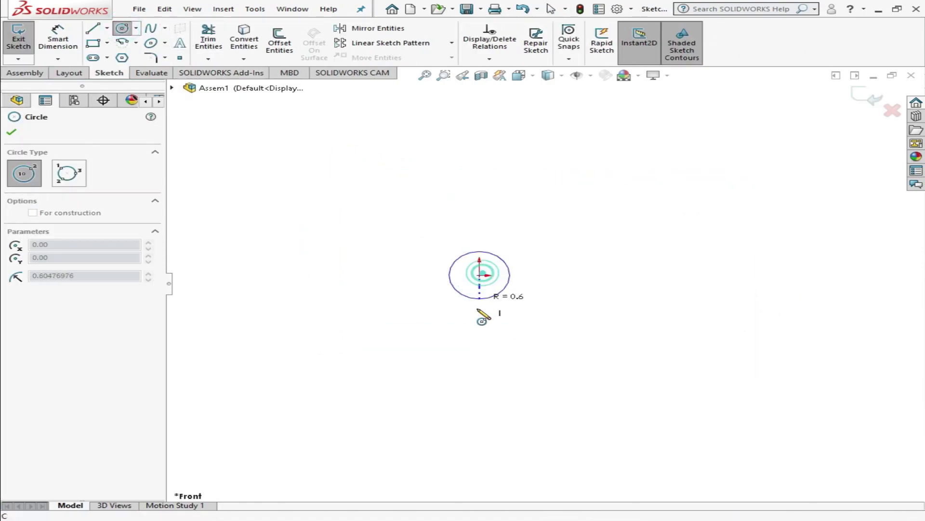
left_click(479, 312)
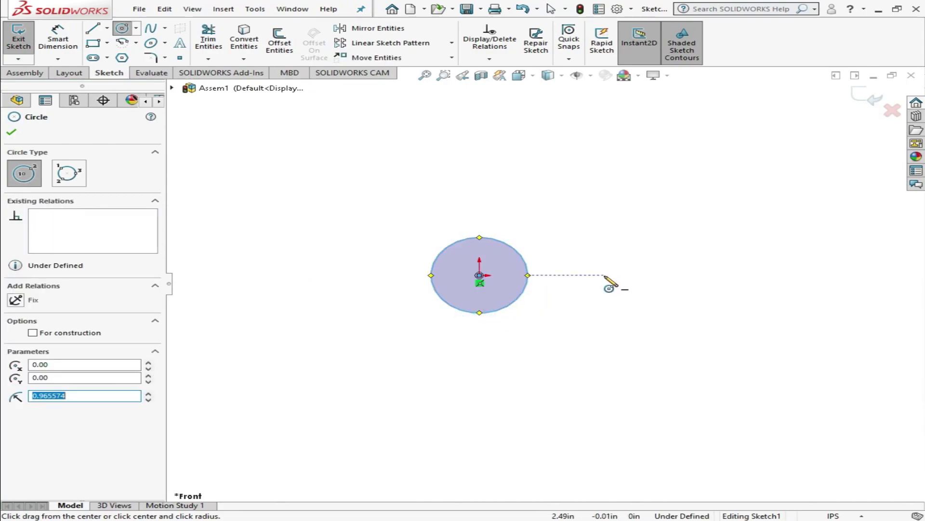
left_click(606, 276)
left_click(595, 317)
scroll(550, 302, "down", 3)
key("Escape")
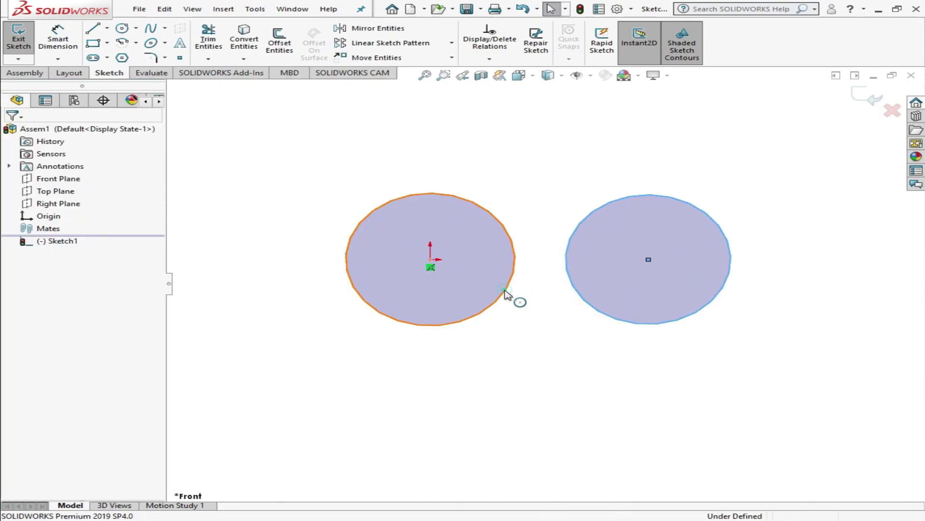
- Make the circles tangent and equal, and align their centres horizontally
left_click(505, 294)
left_click(576, 291, "ctrl")
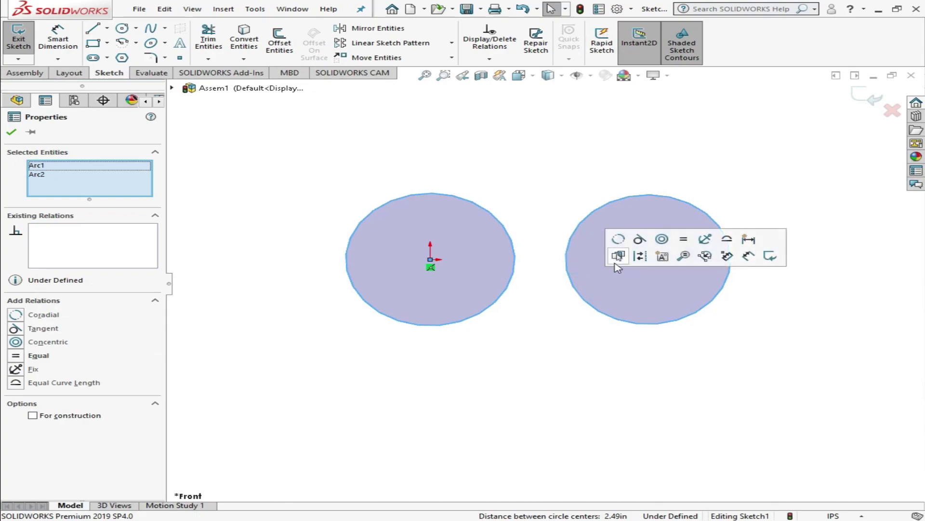
left_click(639, 241)
left_click(684, 240)
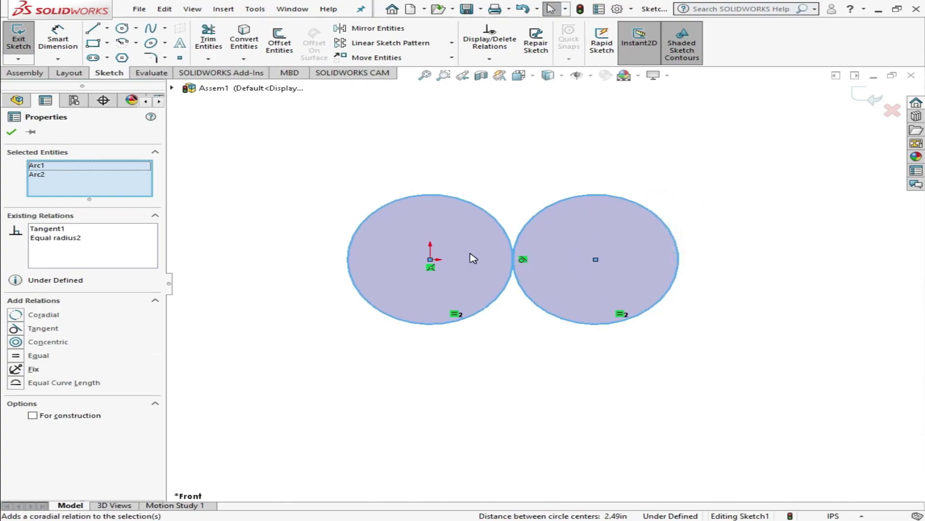
key("Escape")
left_click(431, 259)
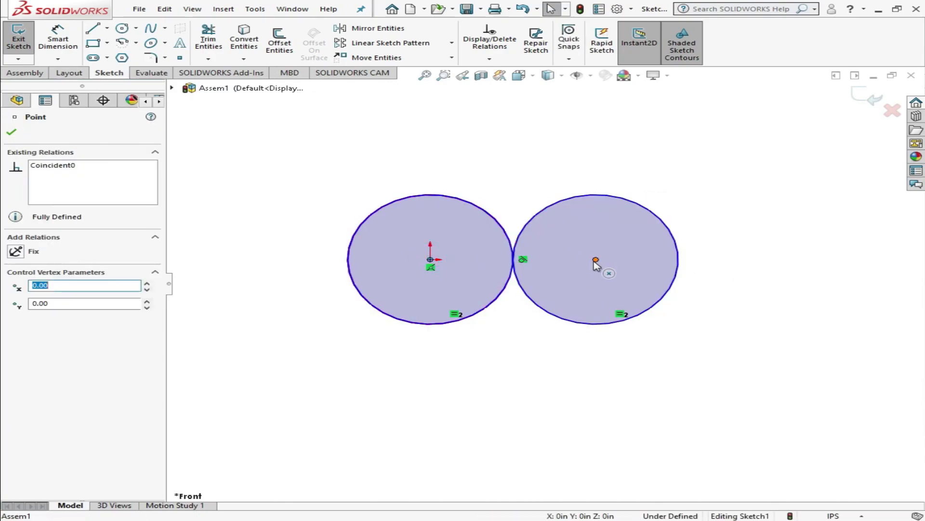
left_click(596, 260, "ctrl")
left_click(640, 211)
left_click(317, 161)
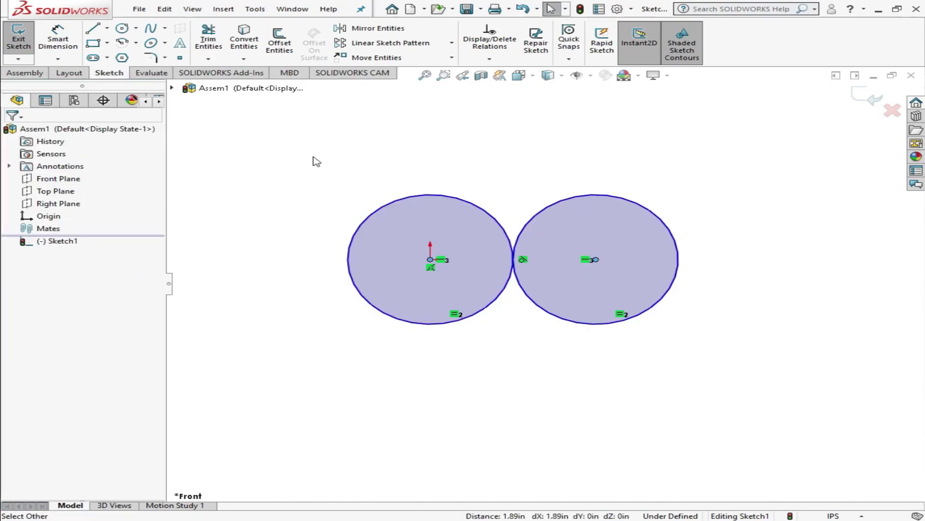
- Dimension the left circle's diameter as 5 inches
left_click(44, 38)
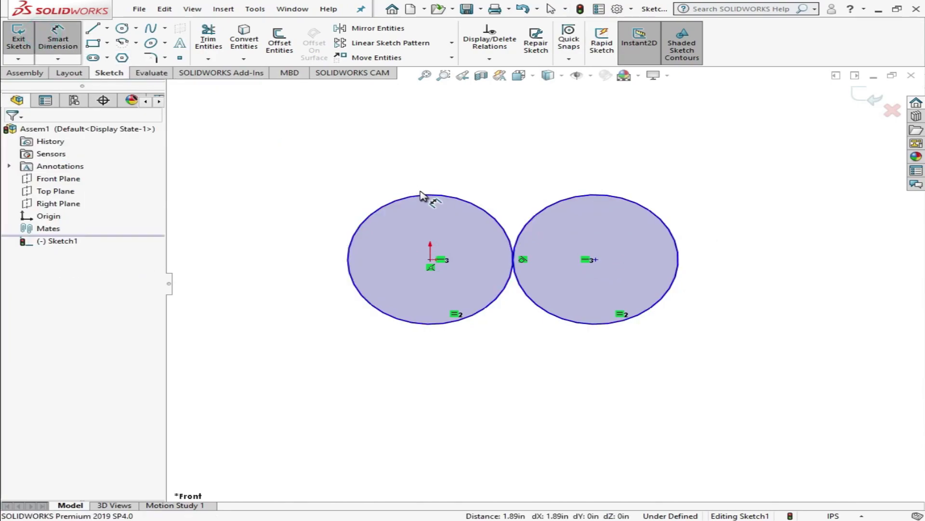
left_click(418, 201)
left_click(393, 166)
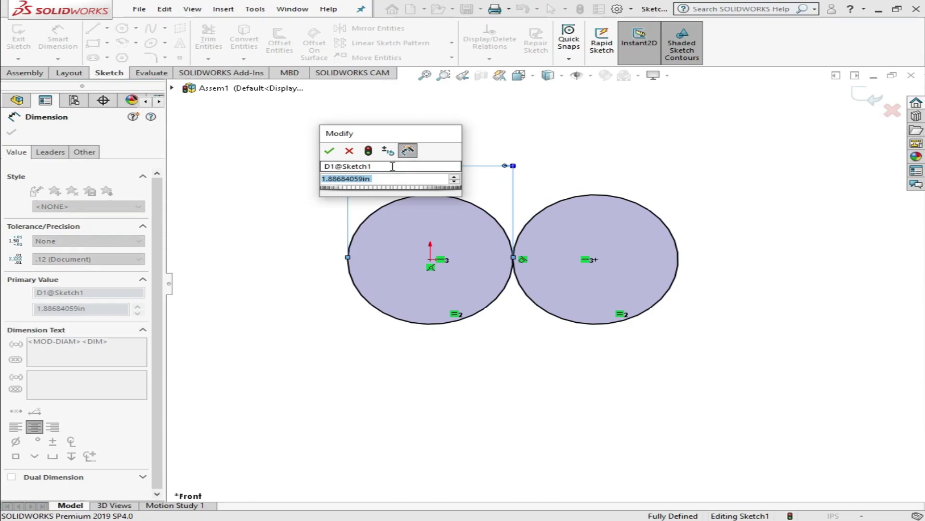
type("5")
key("Return")
key("Escape")
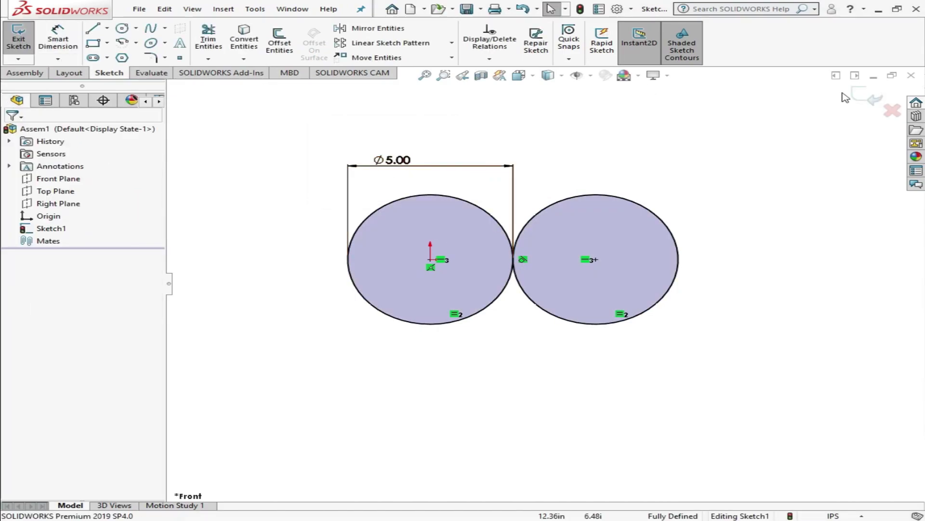
- Exit the sketch and drag a Toolbox spur gear from the Design Library onto the left circle
left_click(851, 92)
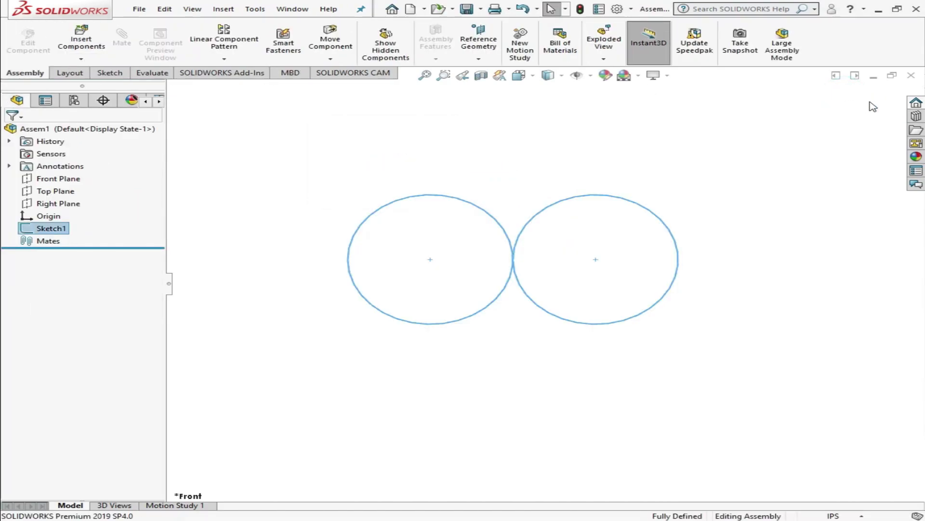
left_click(916, 117)
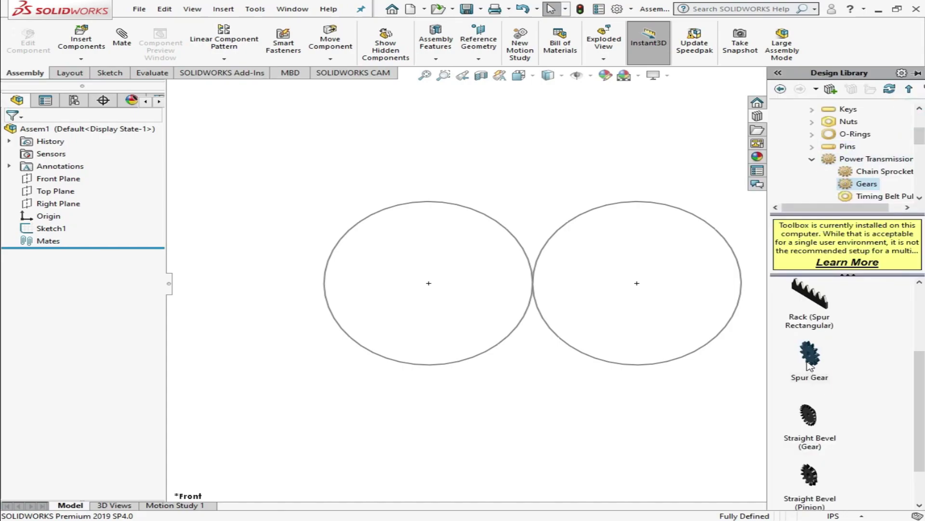
left_click_drag(739, 349, 572, 306)
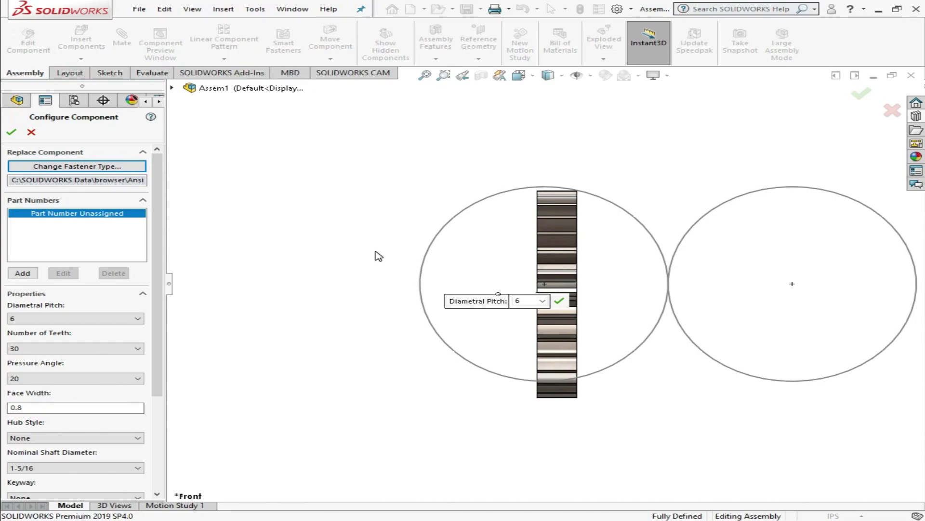
left_click_drag(158, 188, 151, 268)
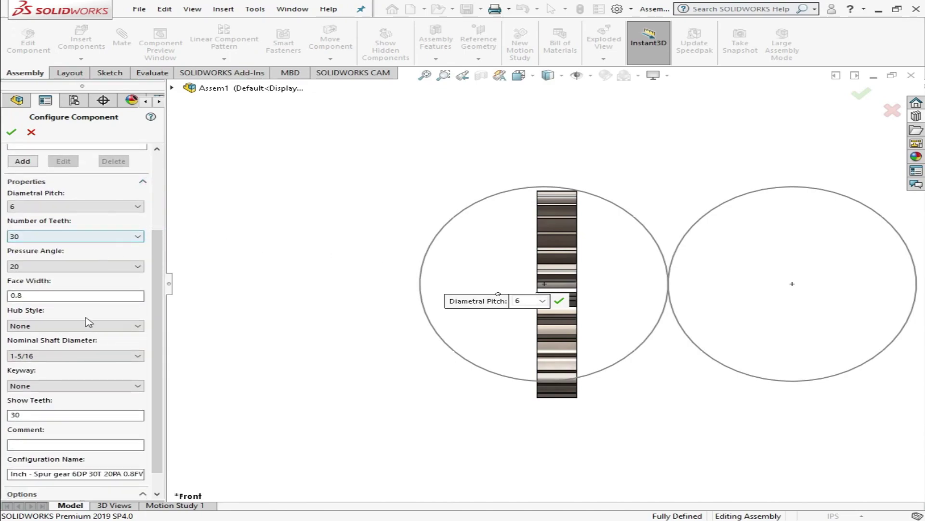
- Accept the gear with no keyway, no hub and 20° pressure angle, then place a second copy
left_click(68, 385)
left_click(248, 339)
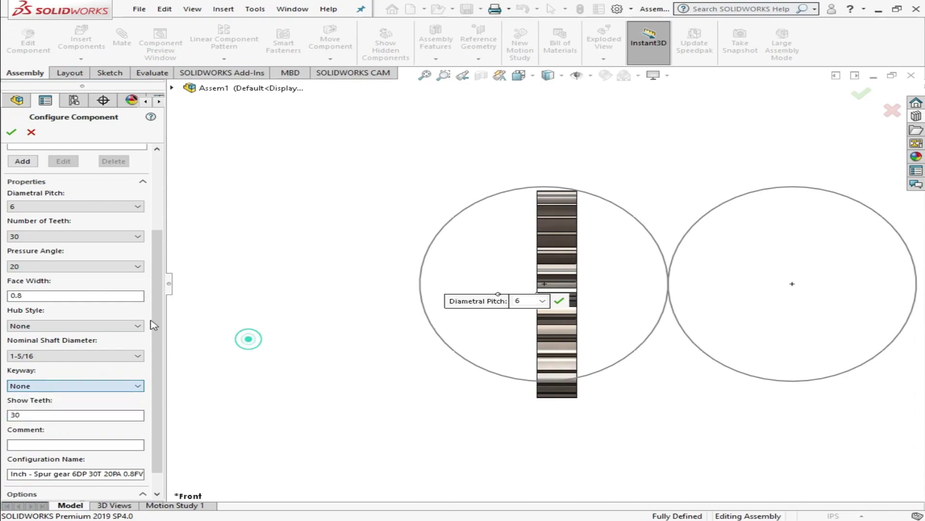
left_click(88, 326)
left_click(197, 296)
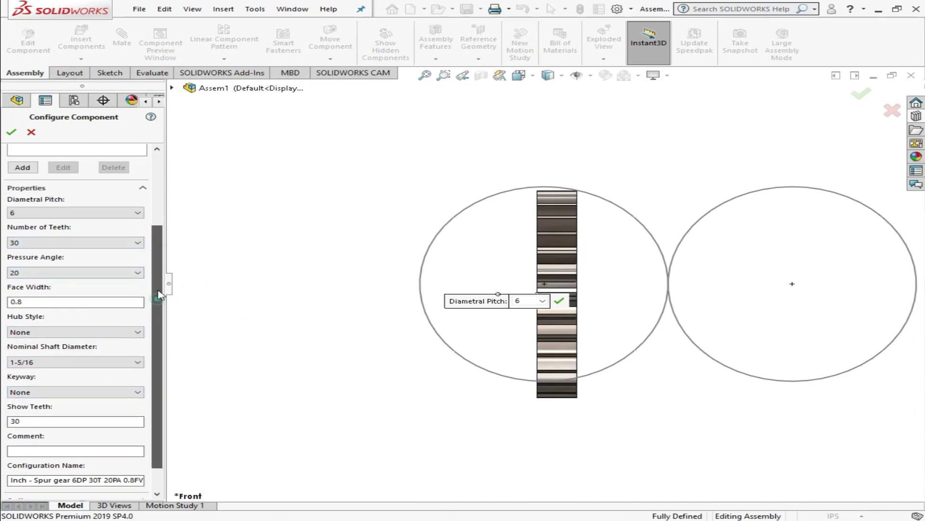
scroll(120, 313, "up", 5)
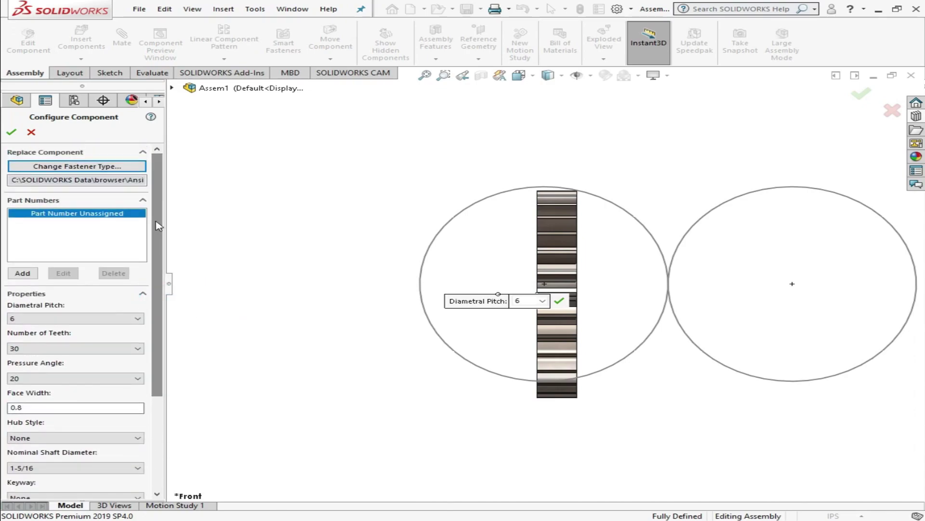
left_click(64, 383)
left_click(169, 378)
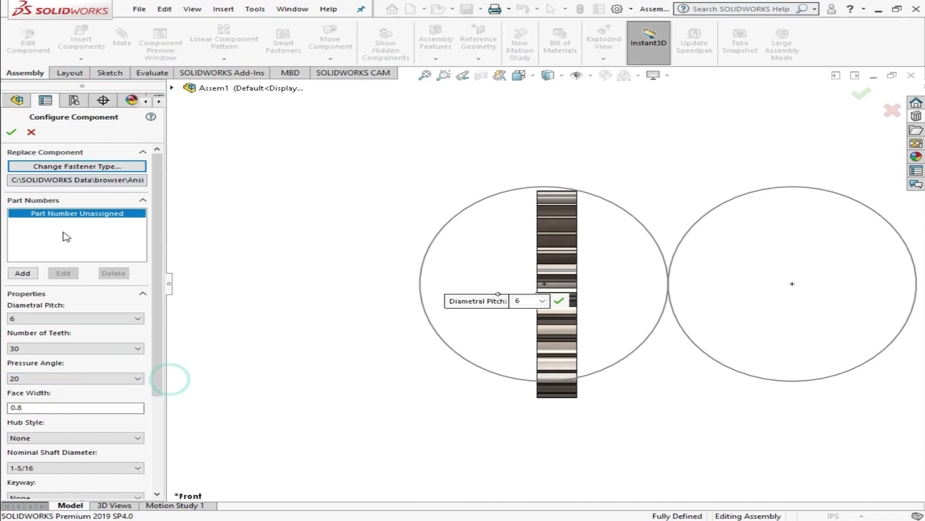
left_click(15, 131)
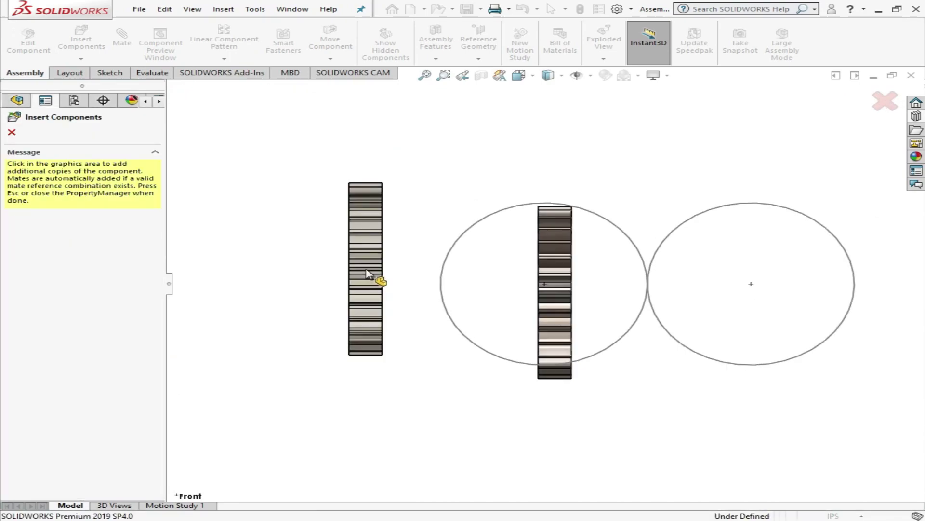
left_click(374, 271)
- Stop inserting gears, float the middle gear, and turn the view to show the gear faces
key("Escape")
scroll(527, 250, "up", 3)
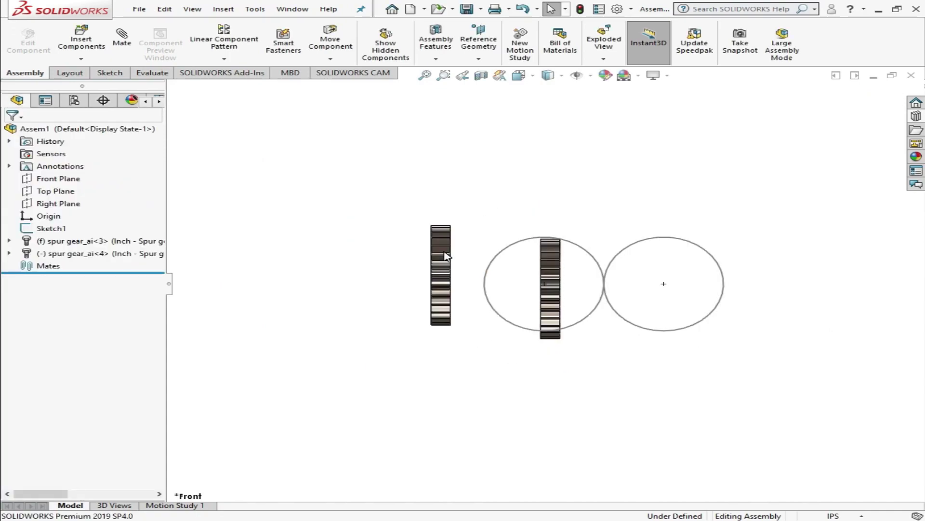
scroll(528, 250, "down", 3)
right_click(535, 273)
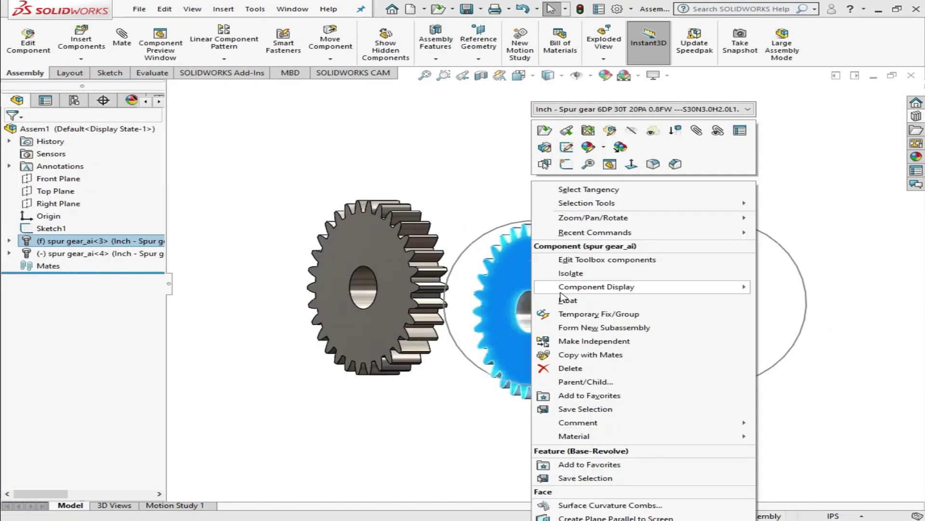
left_click(567, 300)
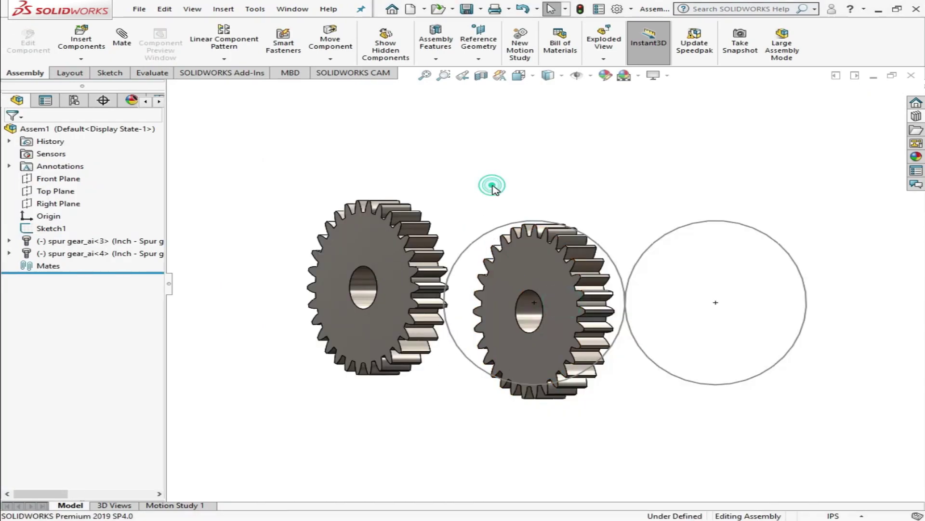
key("ctrl+1")
key("Right")
key("Right")
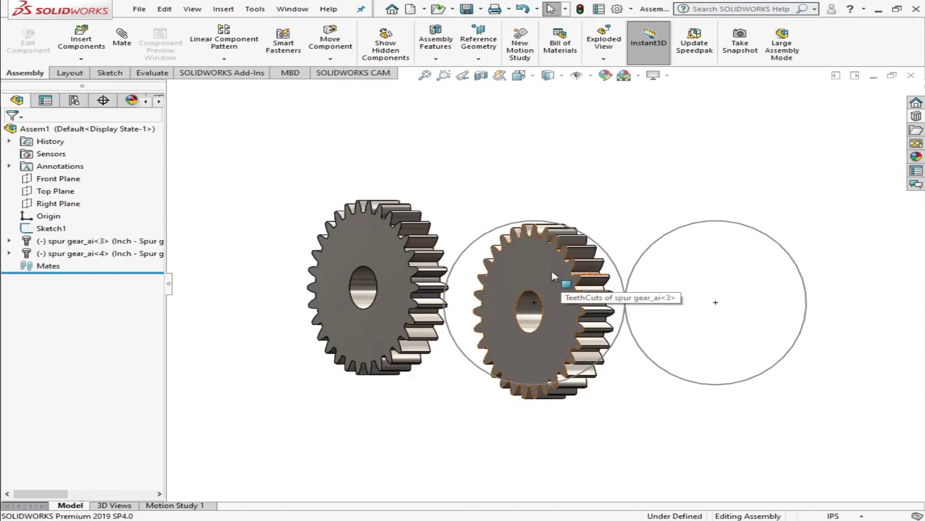
- Make the middle gear's bore concentric with its sketch circle
left_click(514, 263)
scroll(635, 265, "down", 5)
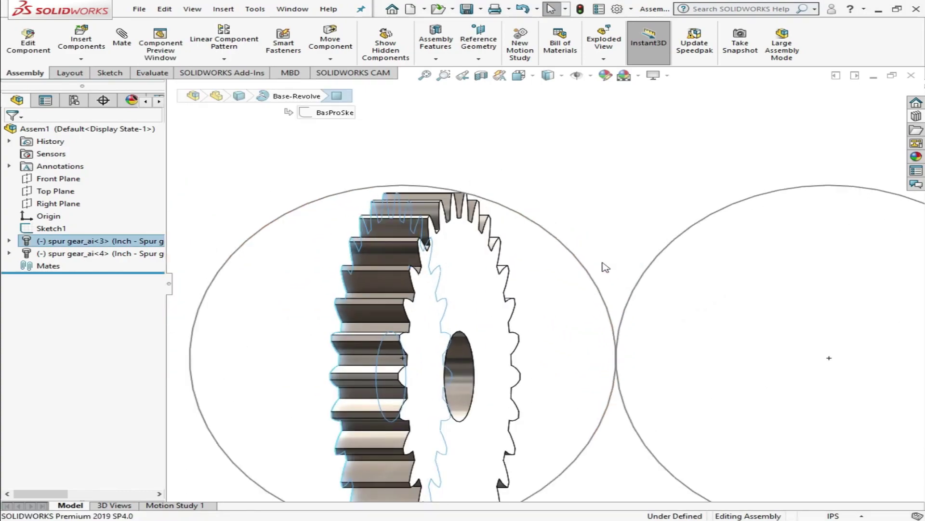
left_click(587, 273)
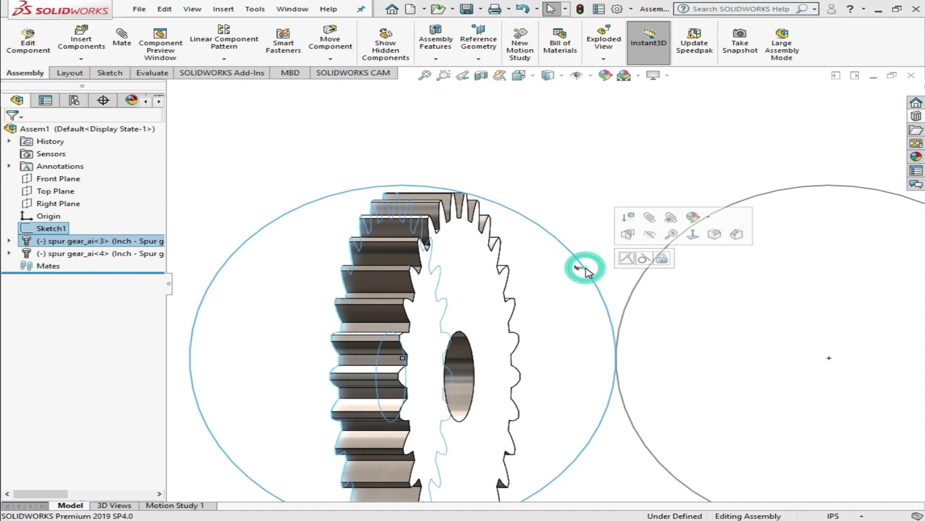
left_click(625, 259)
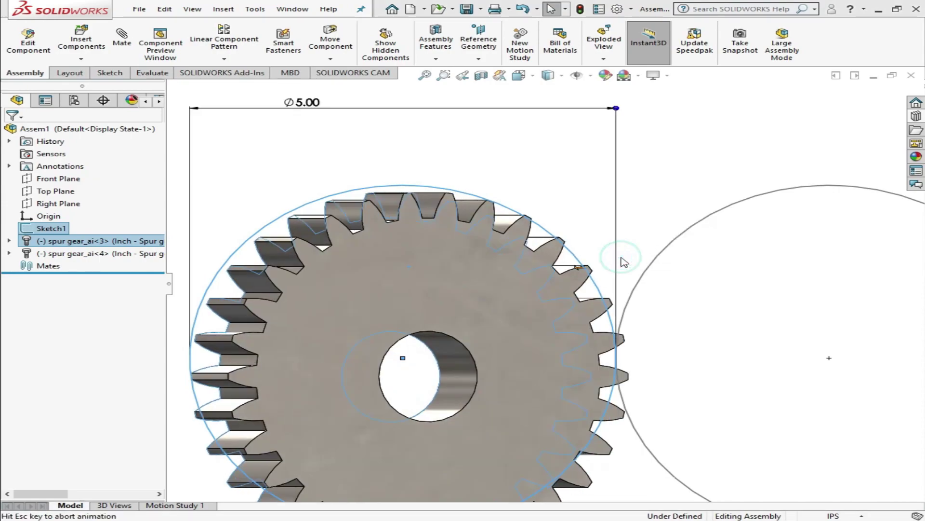
scroll(628, 196, "up", 5)
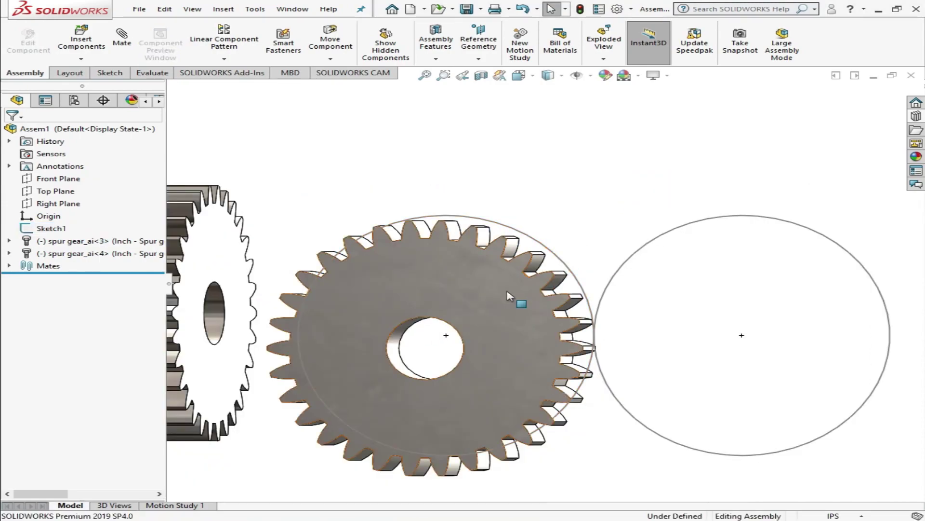
scroll(467, 346, "down", 5)
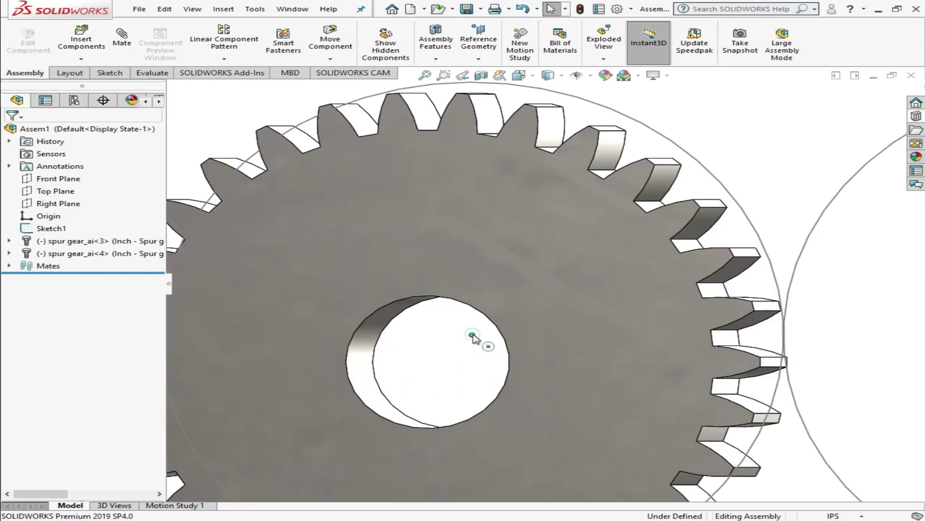
left_click(473, 335)
left_click(366, 372)
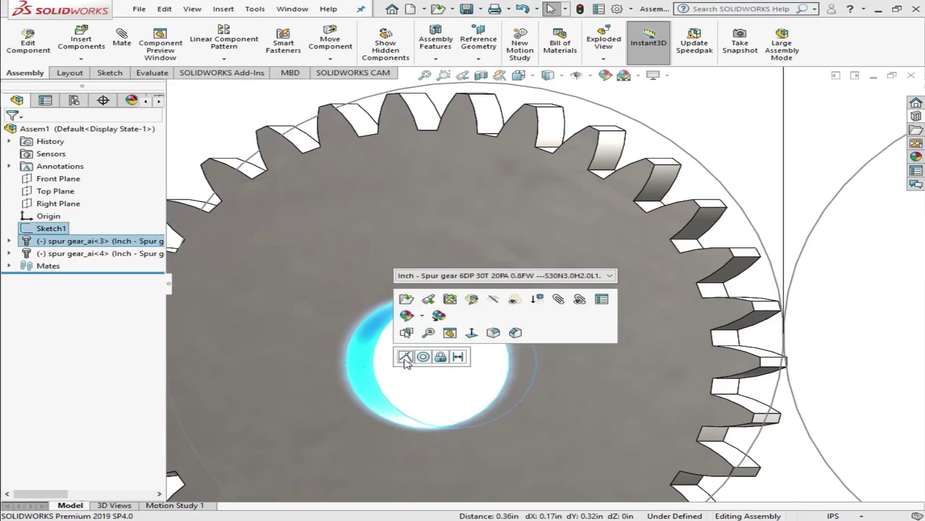
left_click(428, 356)
- Make the other gear's bore concentric with the right sketch circle, dragging it into place
scroll(434, 355, "up", 5)
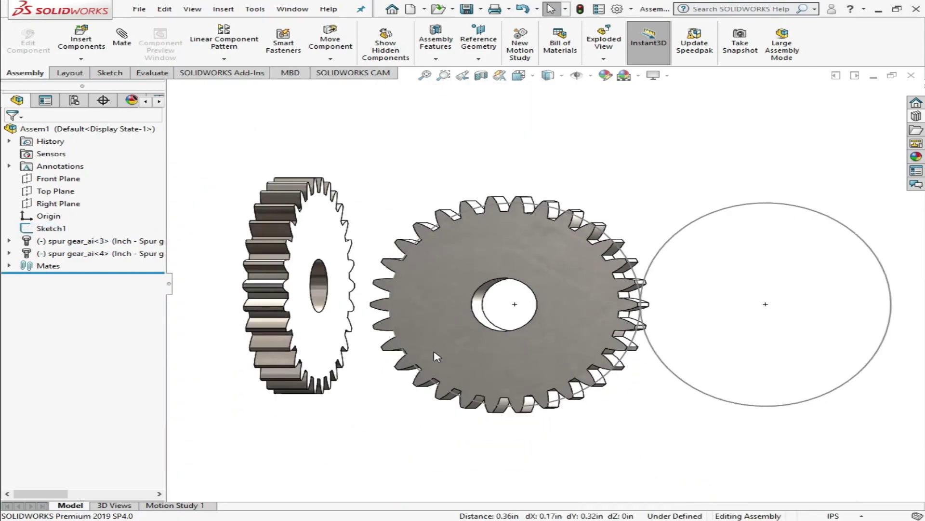
scroll(376, 324, "down", 5)
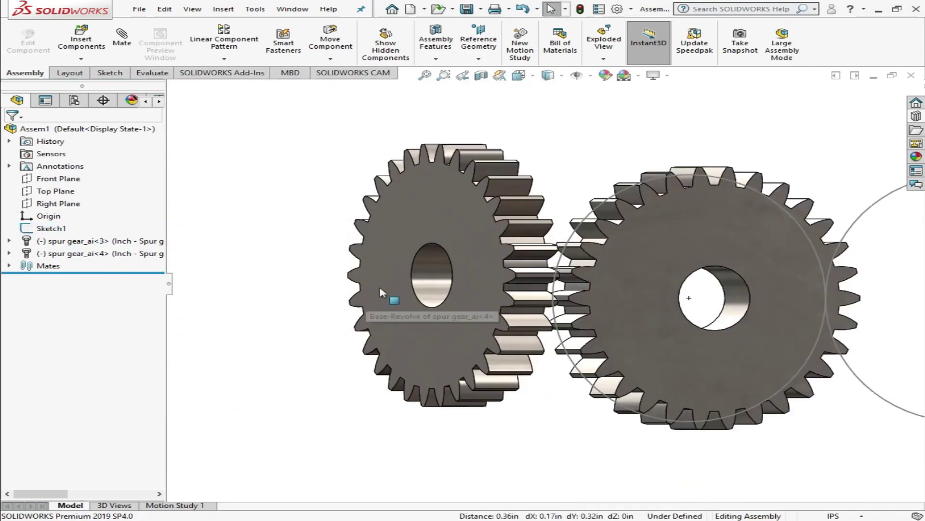
scroll(489, 298, "up", 6)
left_click(489, 298)
key("ctrl+1")
scroll(744, 295, "up", 5)
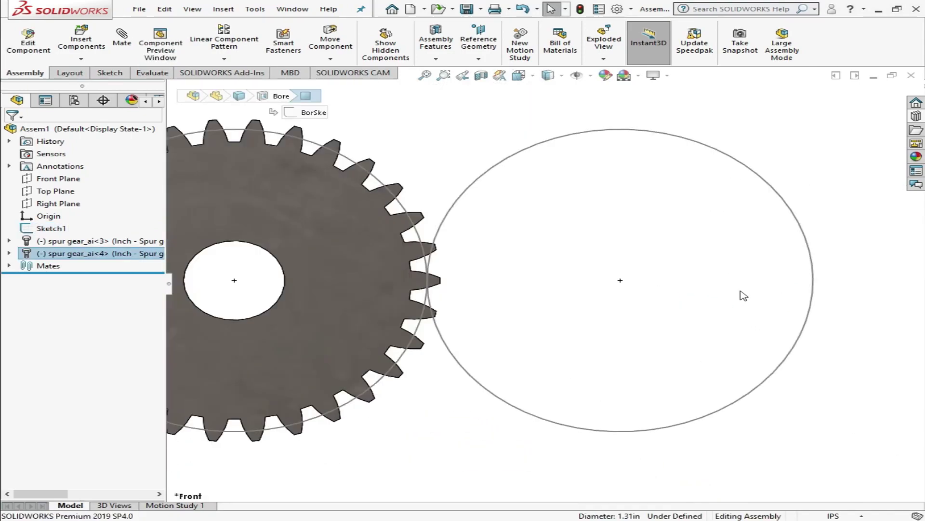
middle_click_drag(661, 275, 626, 273)
scroll(631, 287, "up", 4)
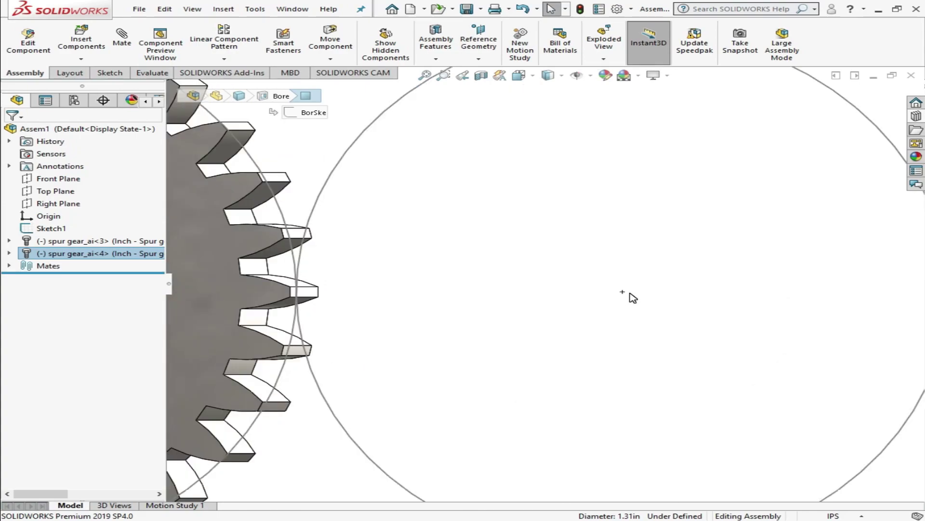
left_click(623, 292)
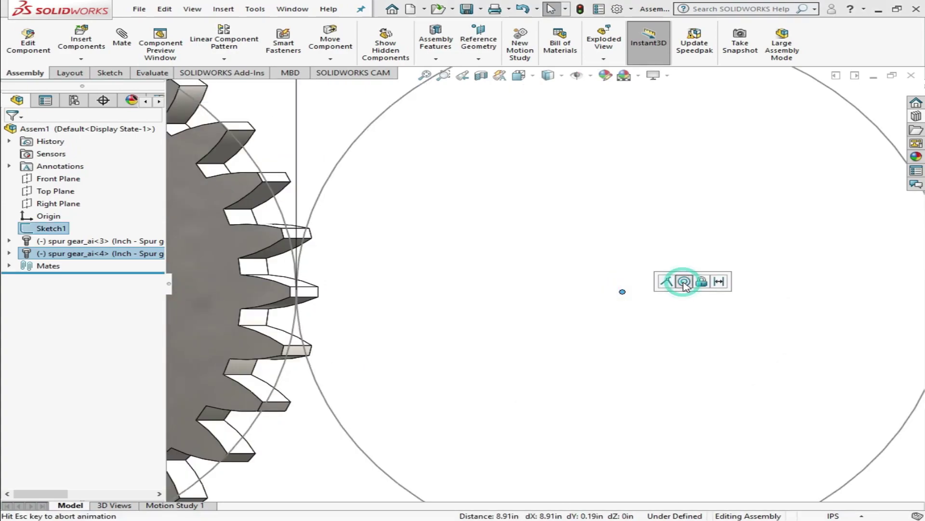
scroll(622, 309, "down", 6)
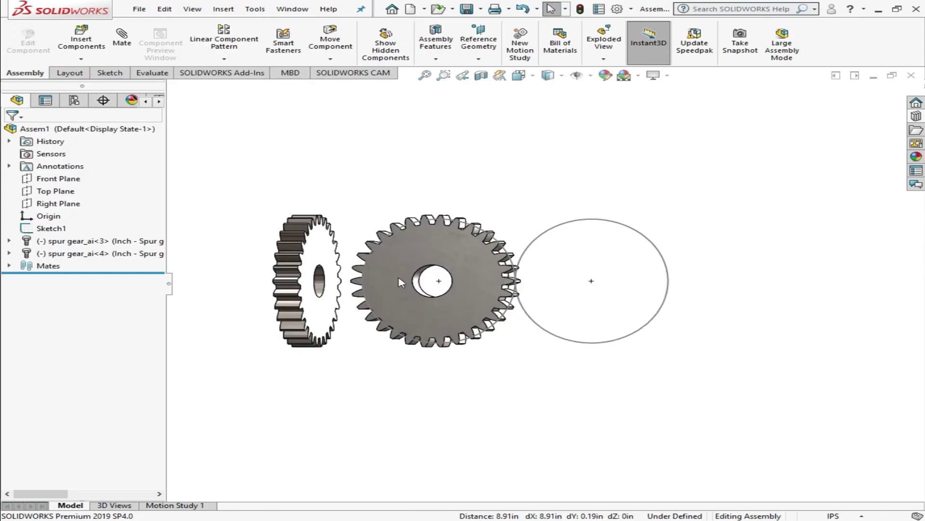
mouse_move(365, 271)
left_mouse_down()
mouse_move(716, 295)
mouse_move(531, 354)
left_mouse_up()
- Select both gears and quick-mate them into the same plane
left_click(538, 384)
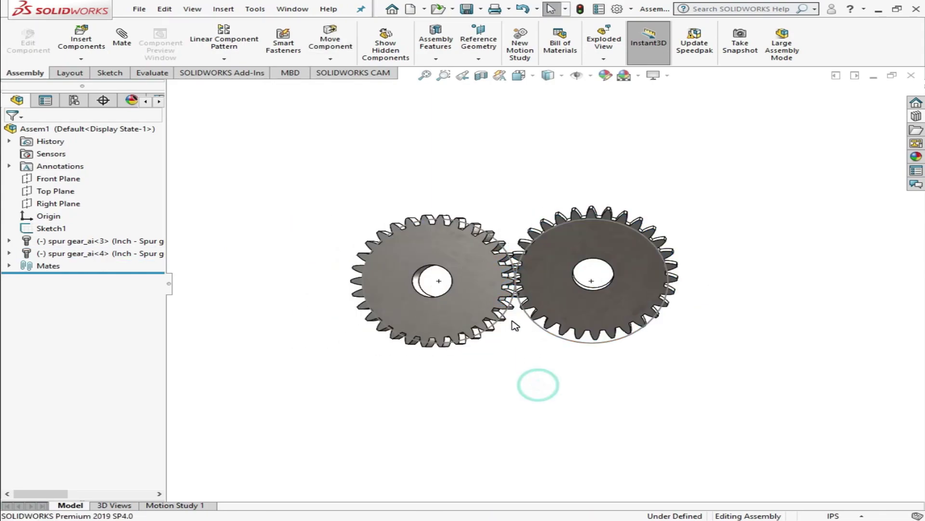
scroll(482, 277, "down", 4)
left_click(472, 272)
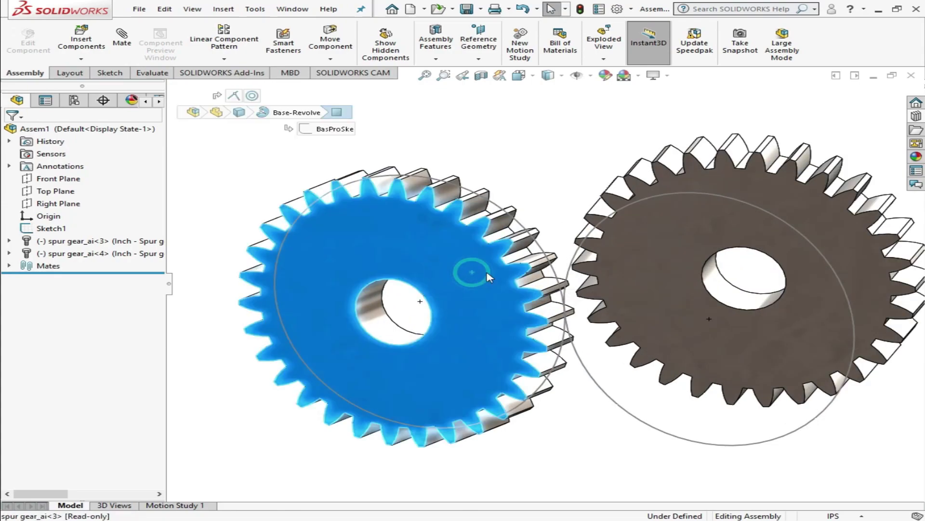
left_click(647, 269, "ctrl")
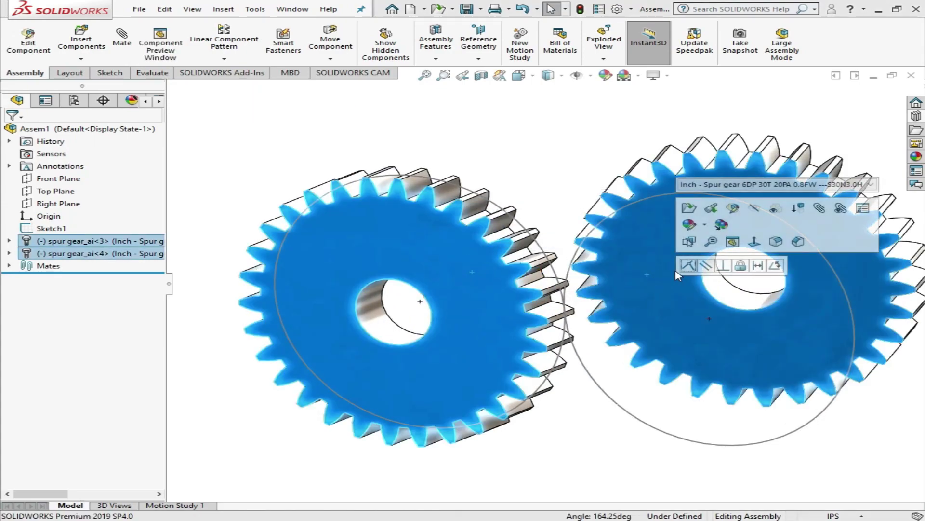
left_click(688, 265)
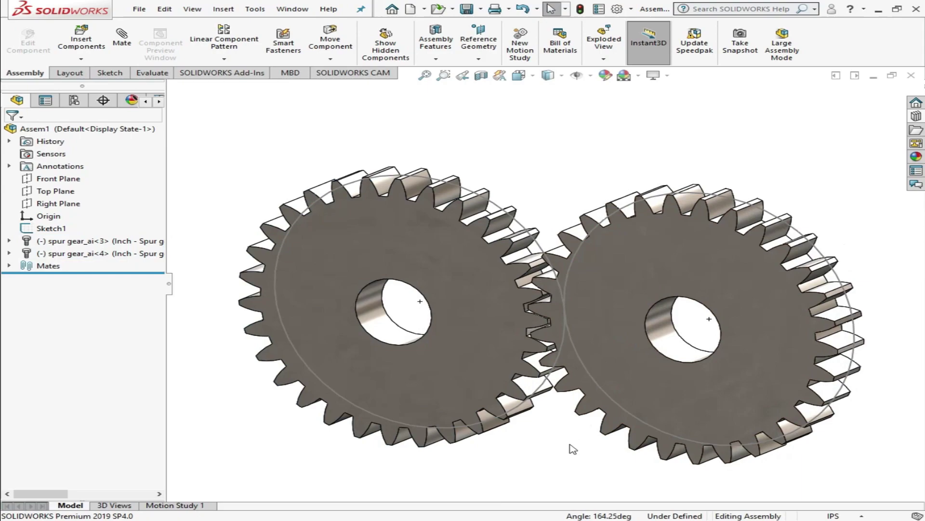
middle_click(568, 440)
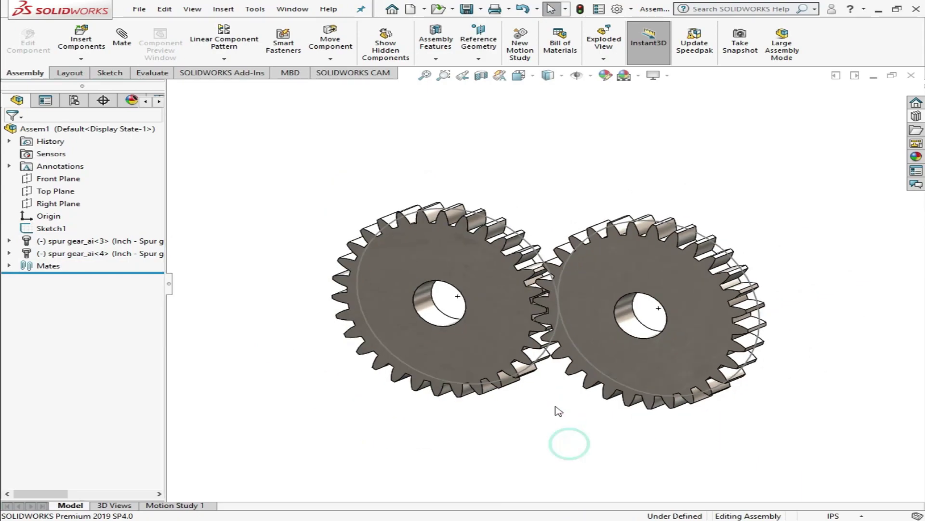
- In Front view, rotate the left gear until its teeth interlock with the right gear's
left_click(523, 76)
left_click(535, 292)
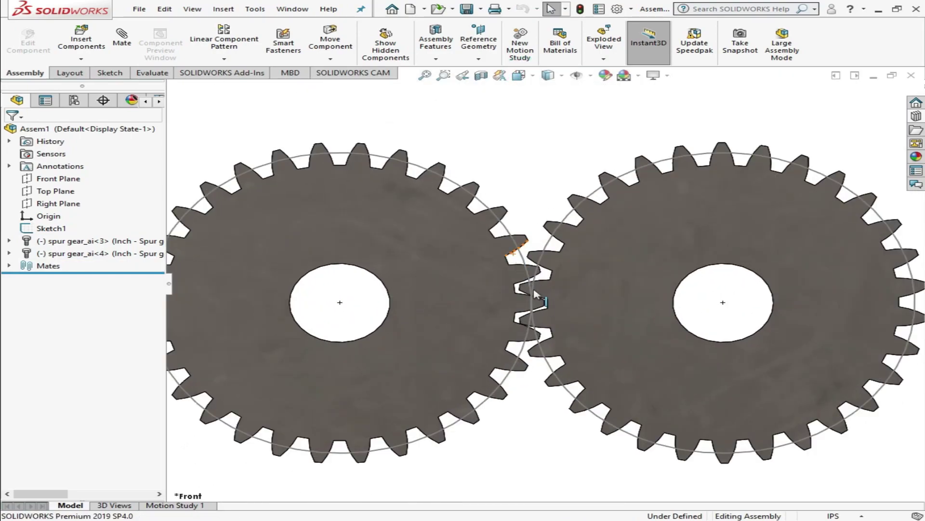
scroll(535, 293, "down", 6)
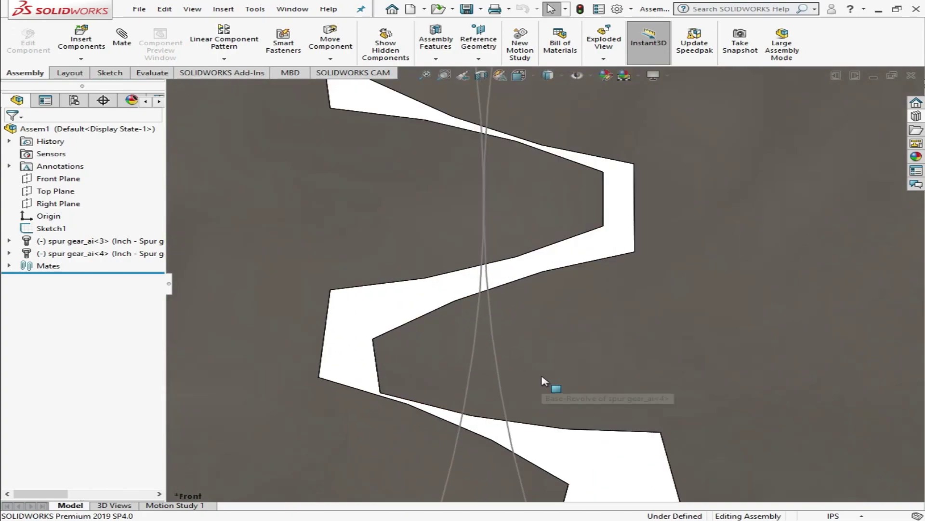
scroll(510, 227, "up", 5)
left_click(473, 215)
scroll(484, 234, "down", 3)
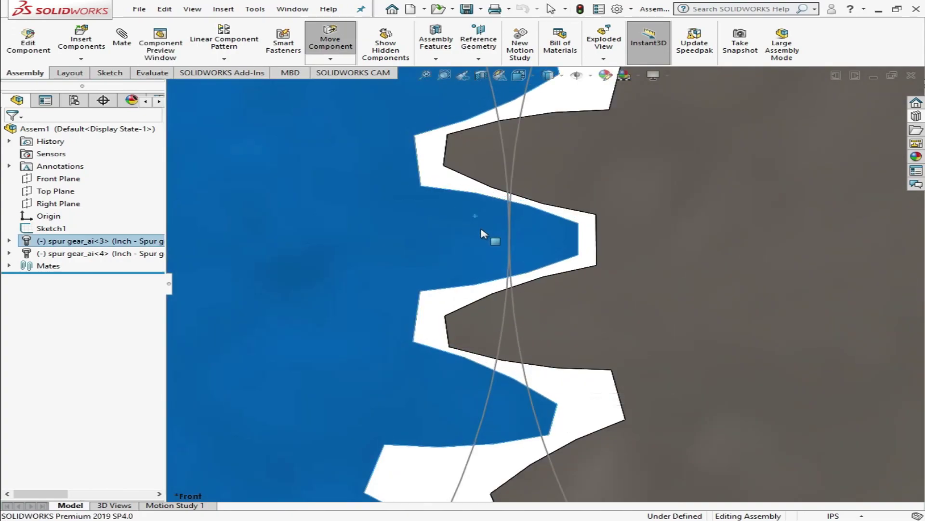
left_click_drag(484, 234, 485, 238)
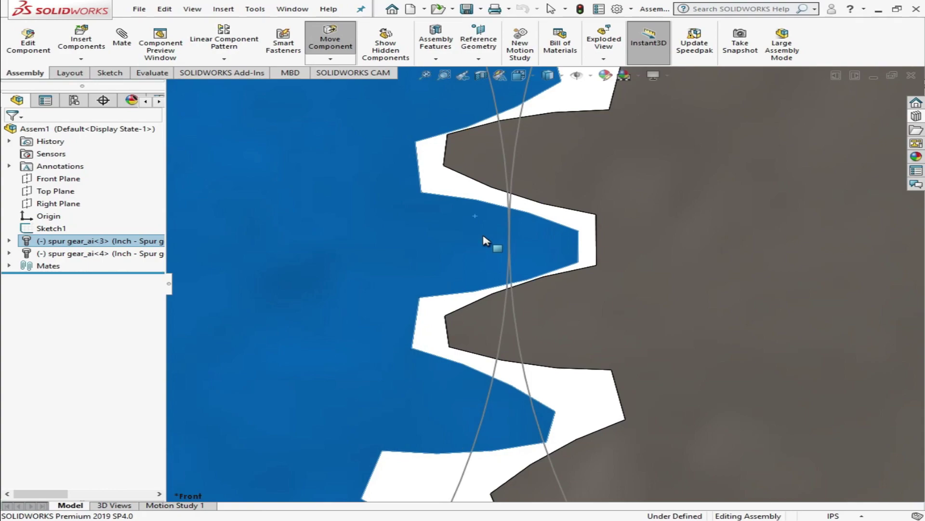
key("Escape")
key("f")
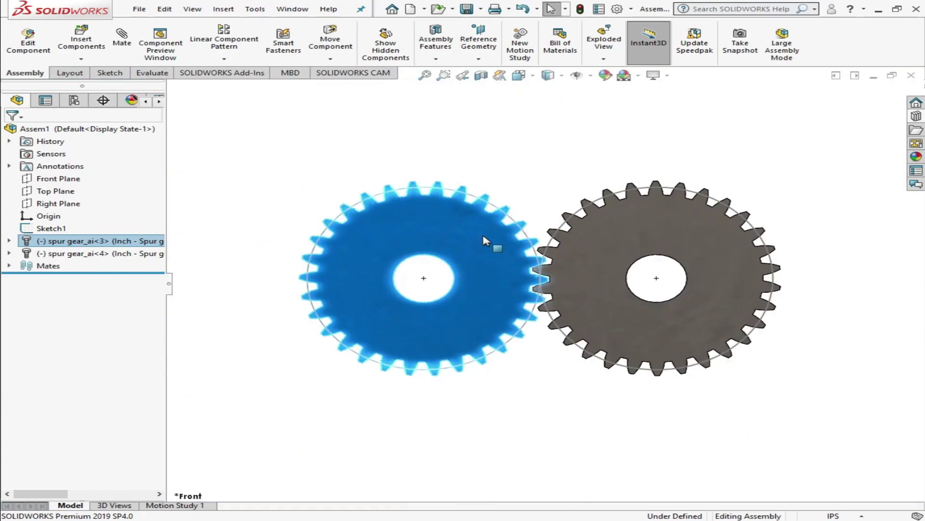
left_click(501, 372)
scroll(535, 257, "down", 2)
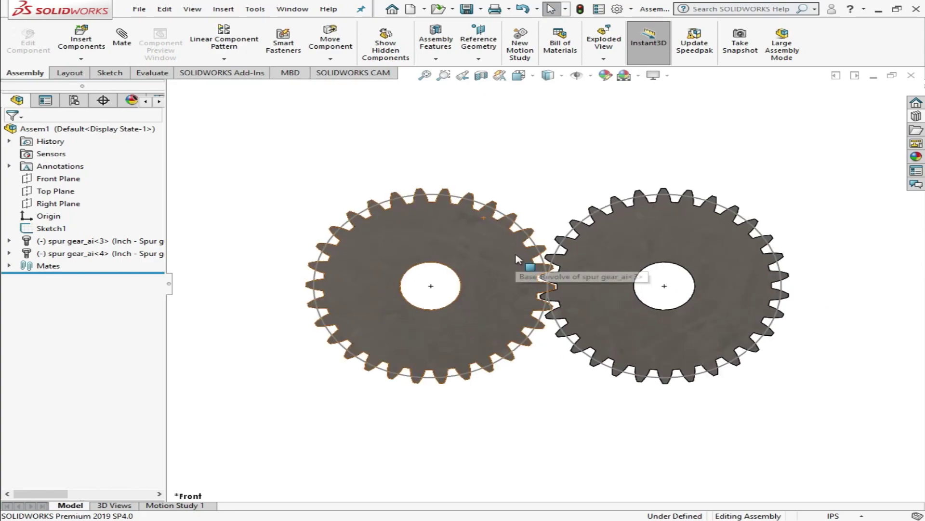
left_click(425, 75)
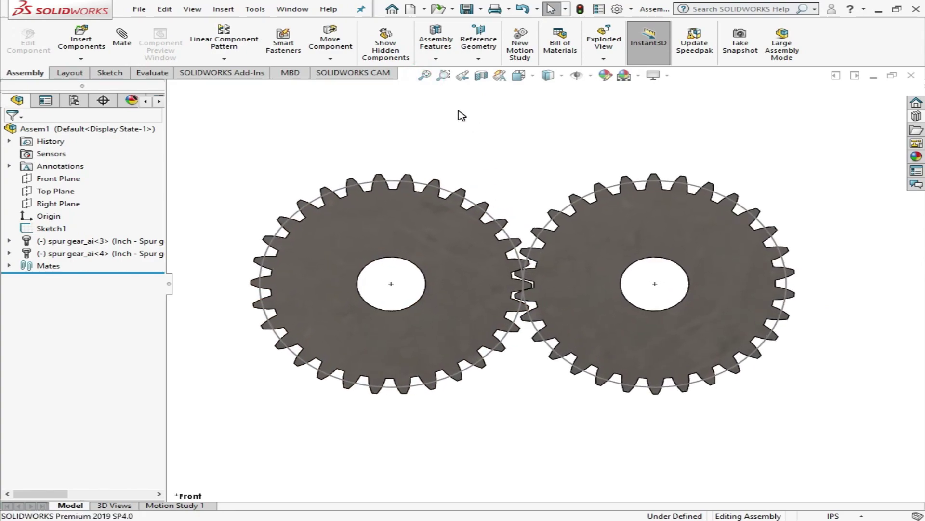
- With Physical Dynamics contact between the two gears, drag the left gear so the right one turns
left_click(331, 40)
left_click(74, 258)
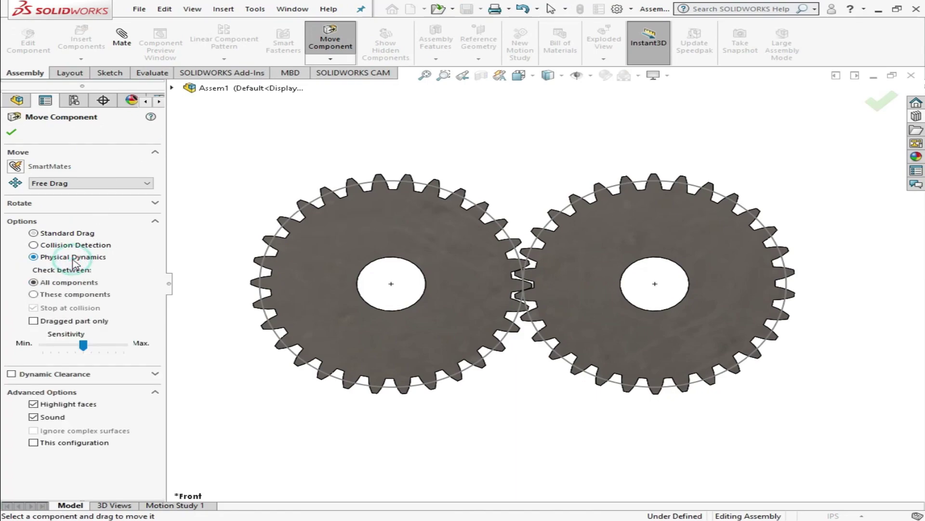
left_click(73, 295)
left_click(331, 287)
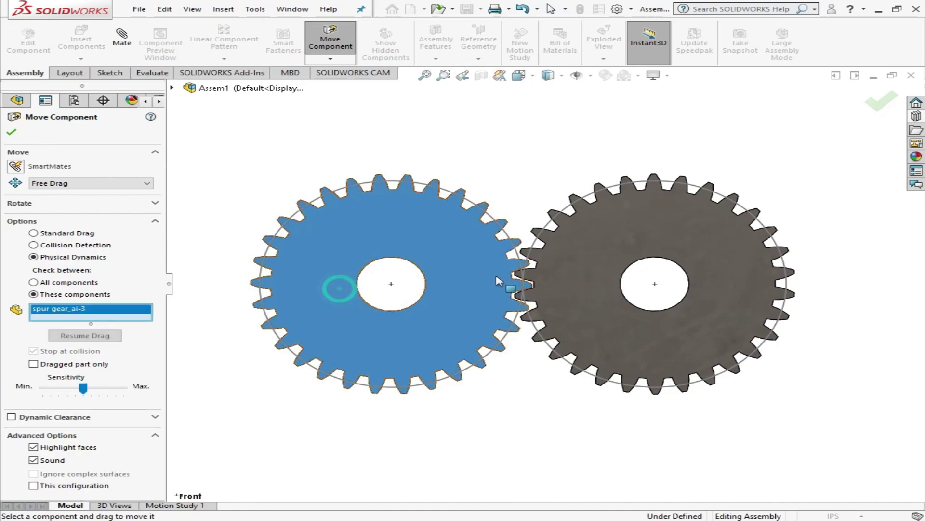
left_click(643, 258)
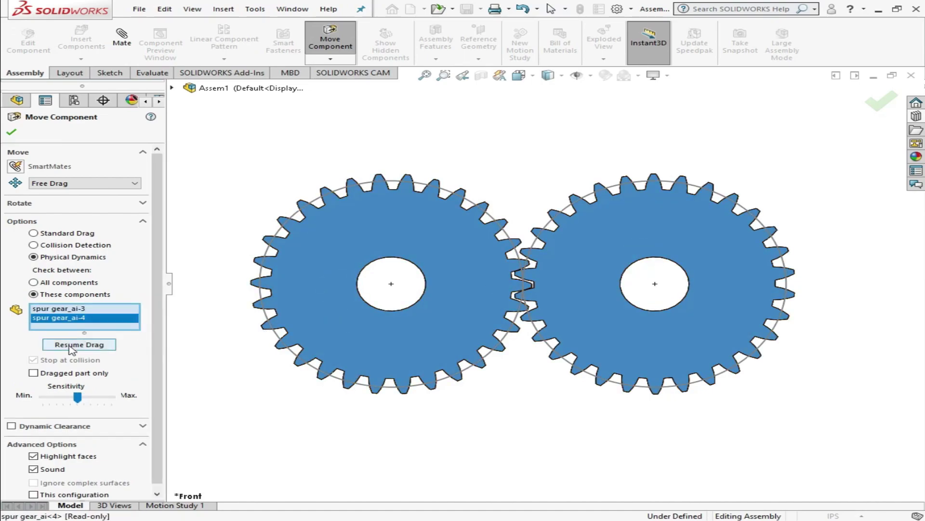
left_click(71, 345)
left_click_drag(420, 240, 454, 305)
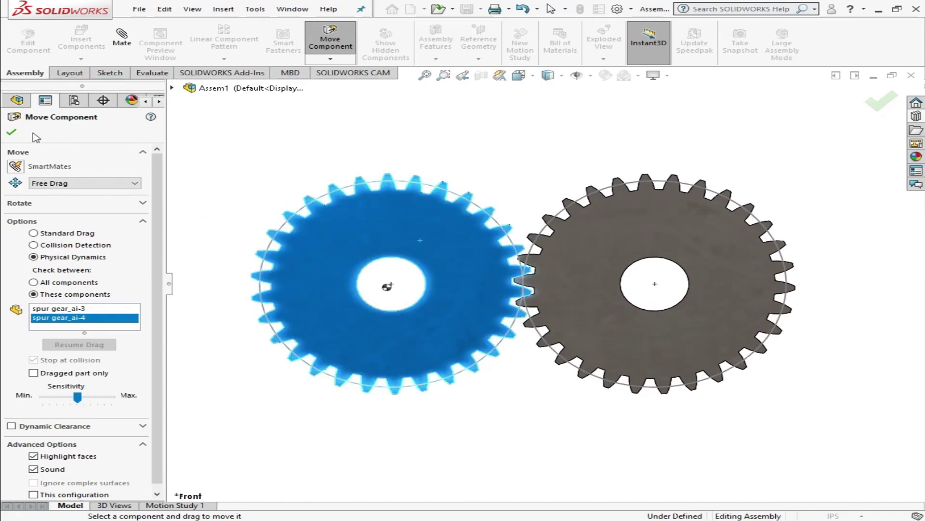
left_click(14, 133)
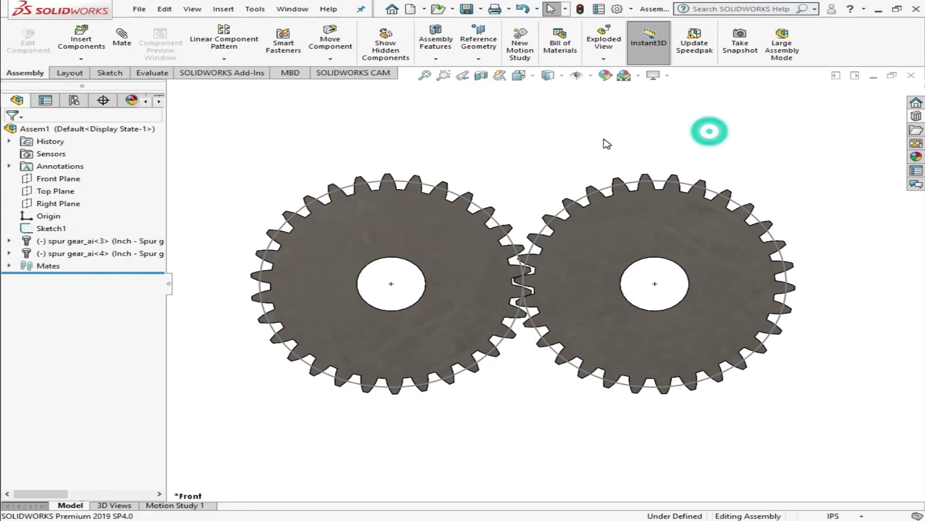
- Start a new mate and choose the Gear mechanical mate type
left_click(122, 38)
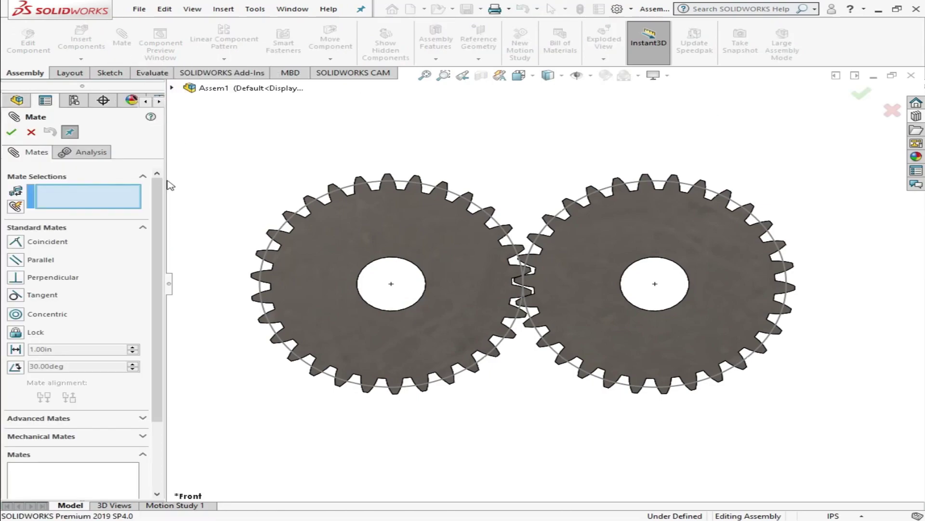
left_click_drag(156, 185, 158, 252)
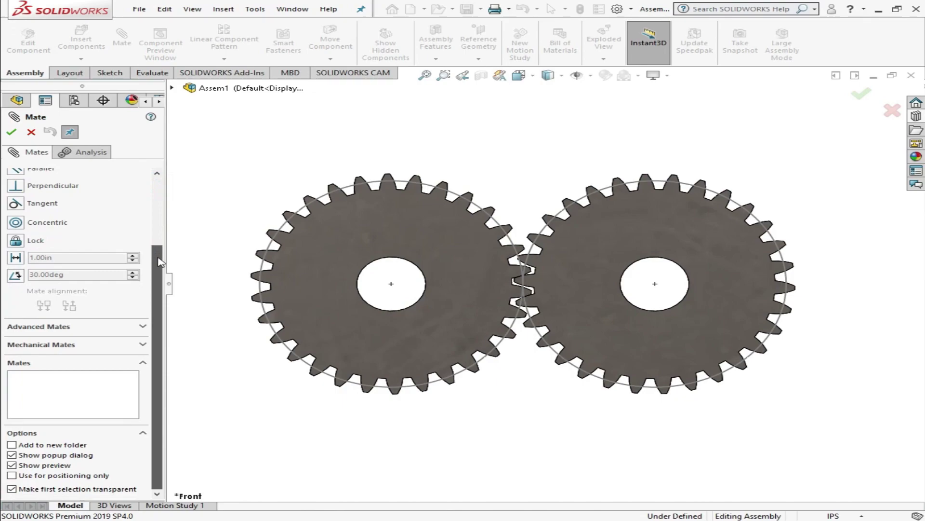
left_click(84, 346)
left_click(21, 259)
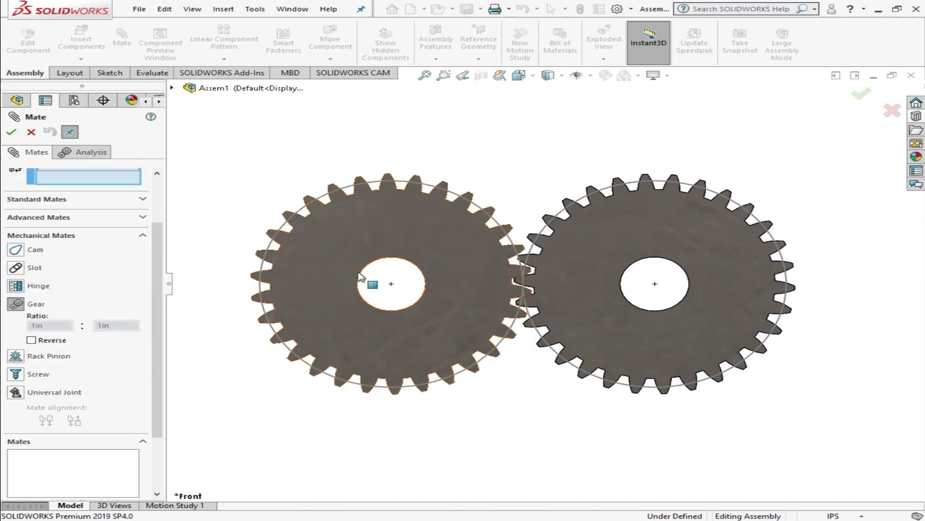
key("Left")
key("Left")
scroll(379, 289, "up", 3)
- Pick both gear bores, check the 1.31in:1.31in mesh by rotating, and confirm GearMate1
left_click(374, 291)
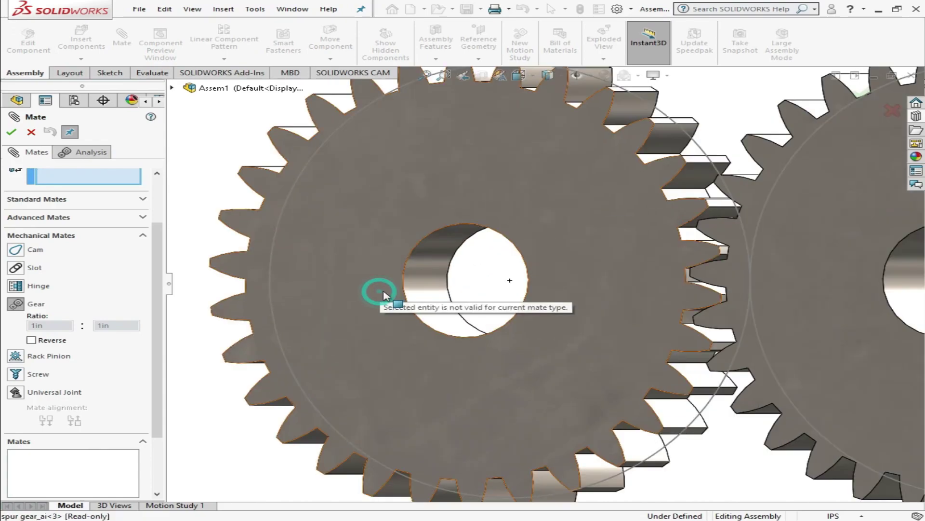
scroll(402, 294, "down", 3)
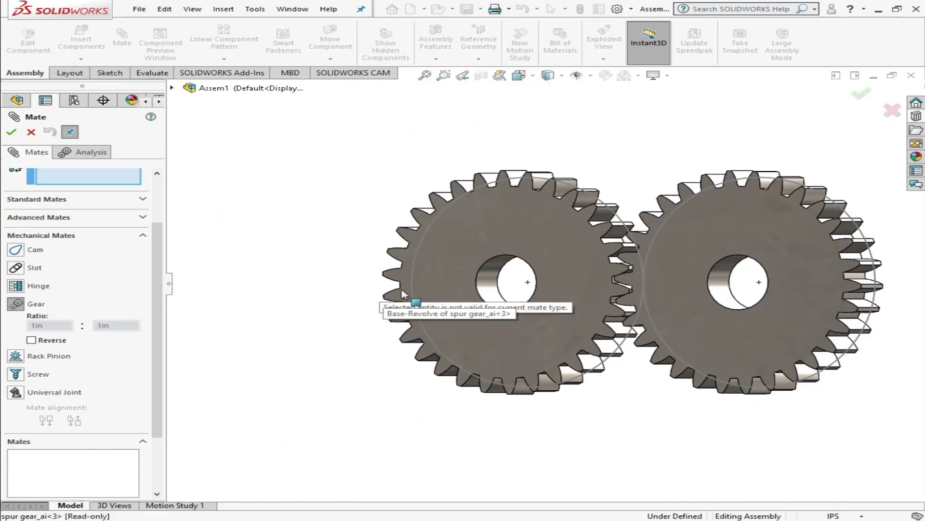
left_click(492, 289)
scroll(714, 279, "up", 3)
left_click(688, 291)
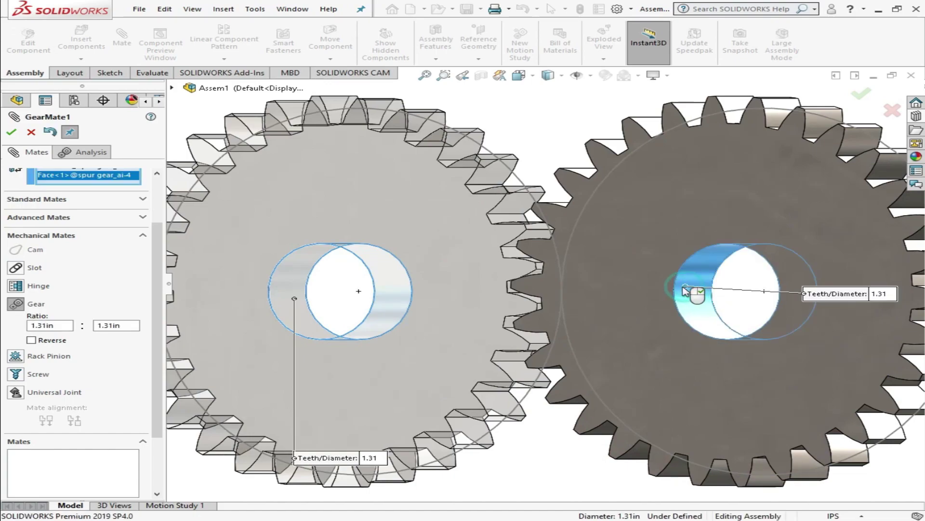
scroll(689, 294, "down", 3)
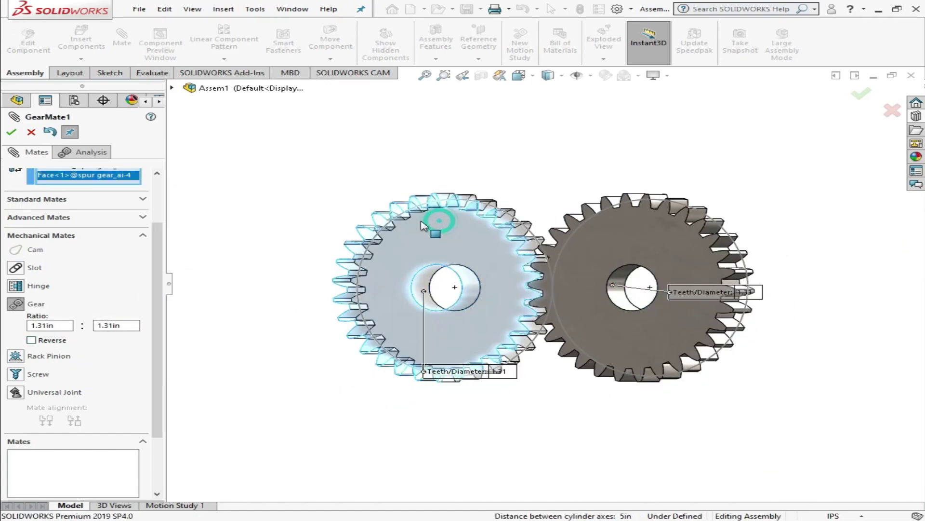
left_click_drag(438, 215, 420, 236)
key("ctrl+1")
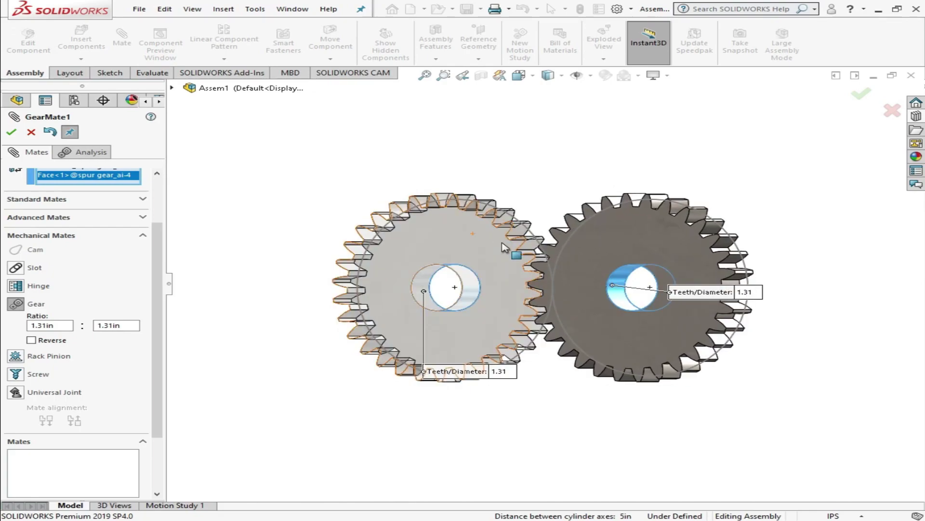
scroll(539, 288, "up", 3)
left_click_drag(506, 282, 519, 322)
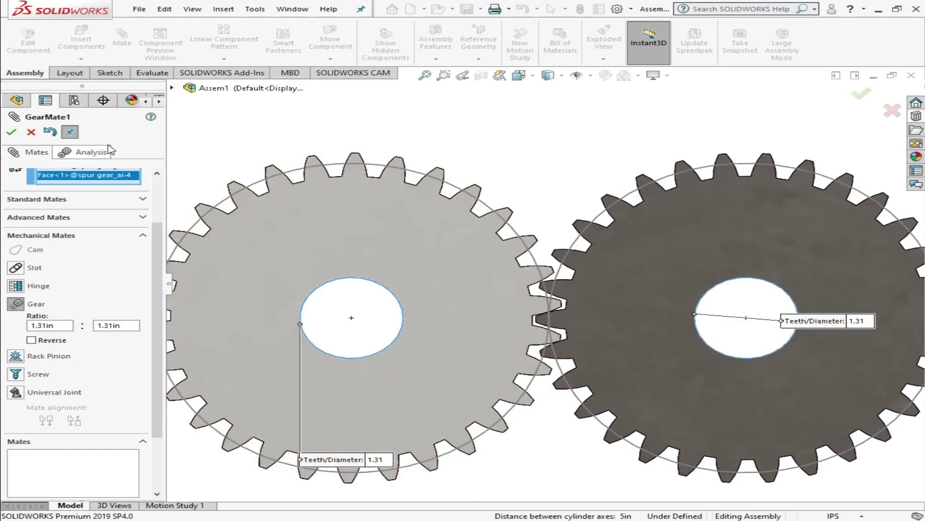
left_click(11, 132)
- Close the Mate panel and clear the gear and sketch selections
key("f")
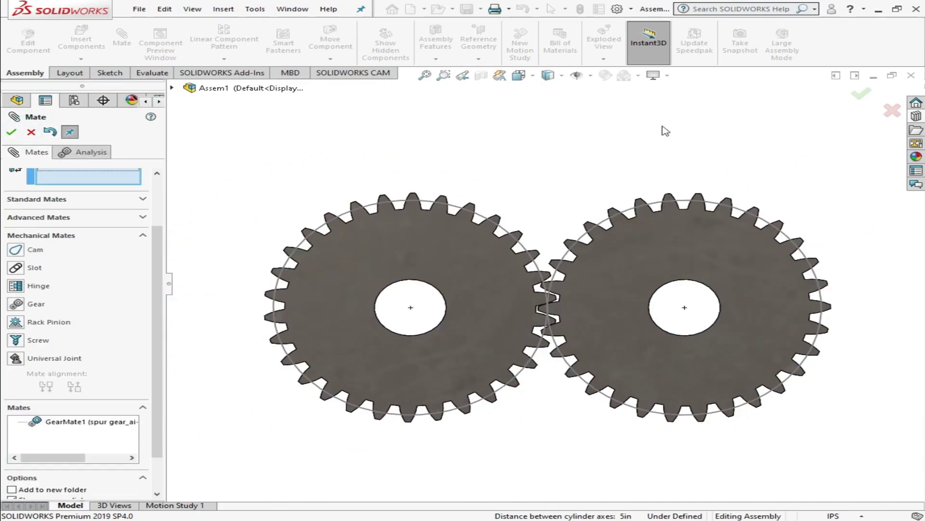
left_click(31, 132)
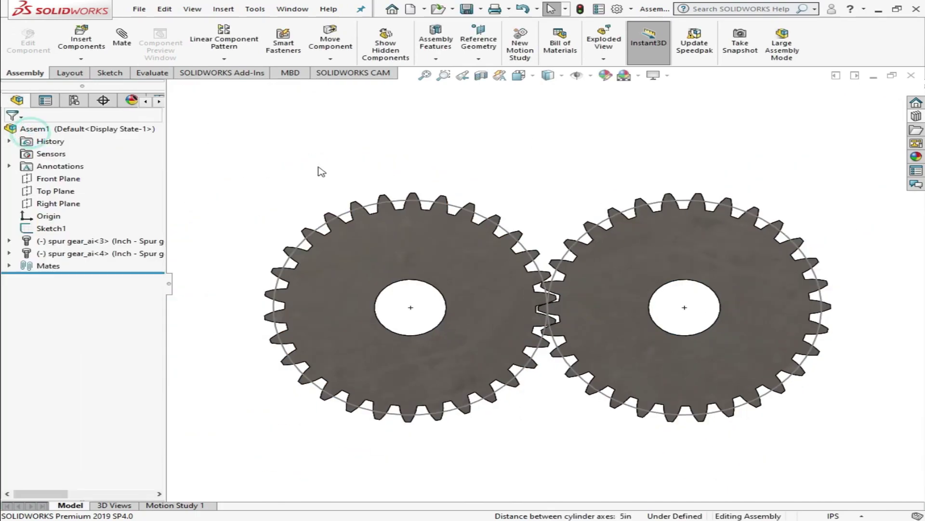
left_click(491, 255)
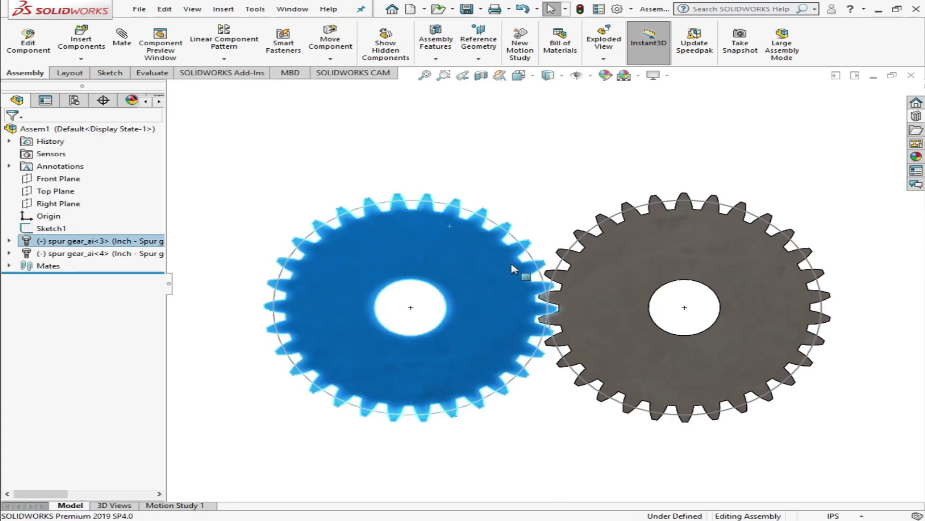
scroll(501, 212, "down", 3)
left_click(507, 228)
scroll(508, 228, "down", 3)
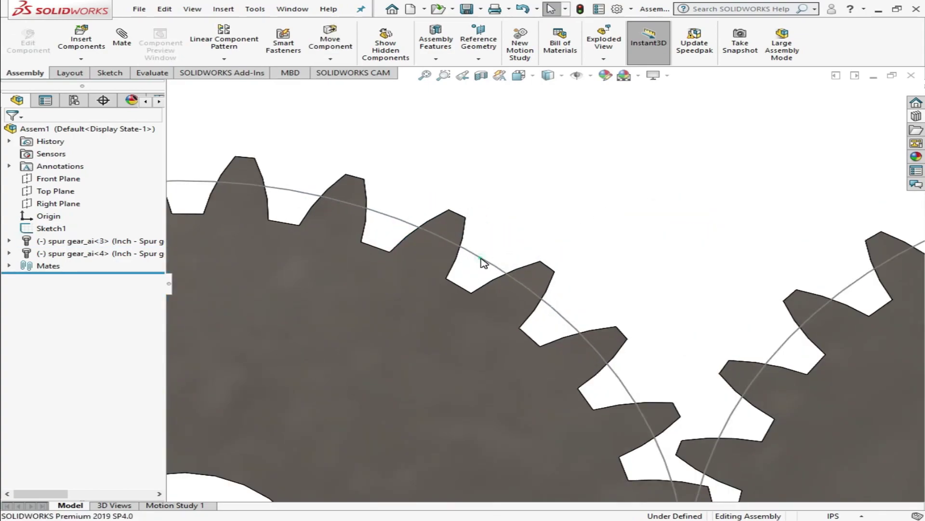
left_click(481, 257)
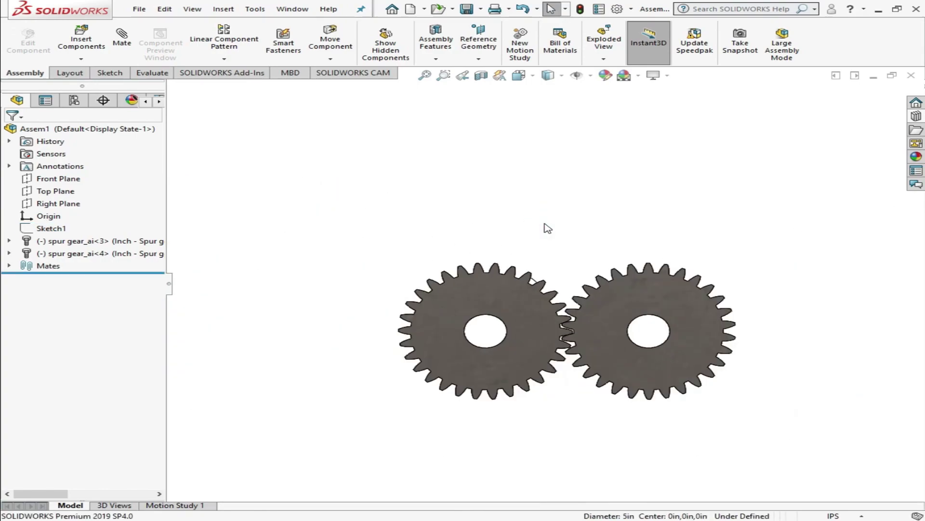
left_click(541, 198)
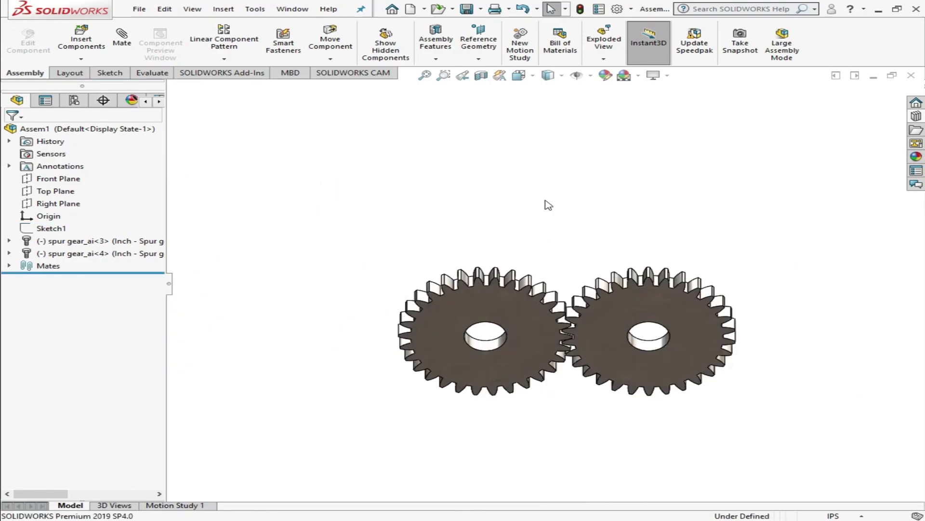
- Rotate the gears into an angled 3D view and zoom to fit
right_click(524, 128)
left_click(554, 168)
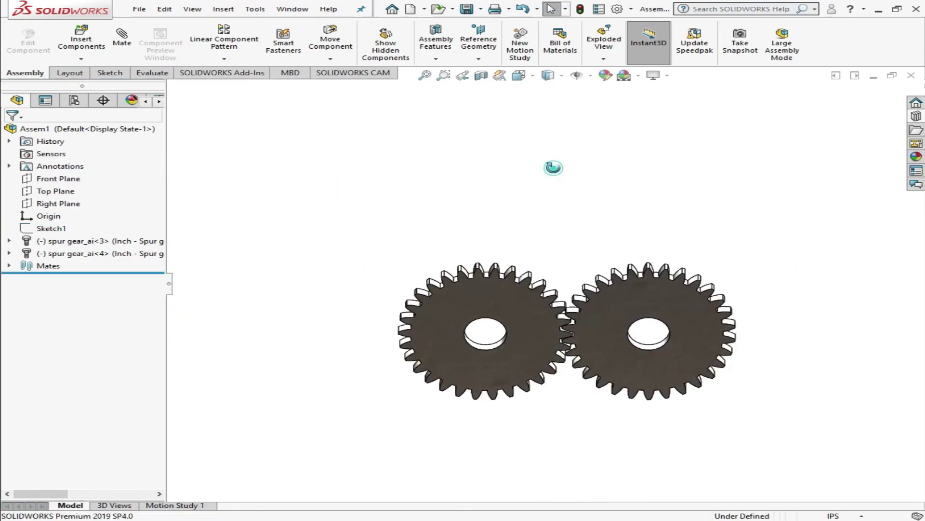
left_click_drag(585, 207, 533, 275)
scroll(613, 345, "down", 3)
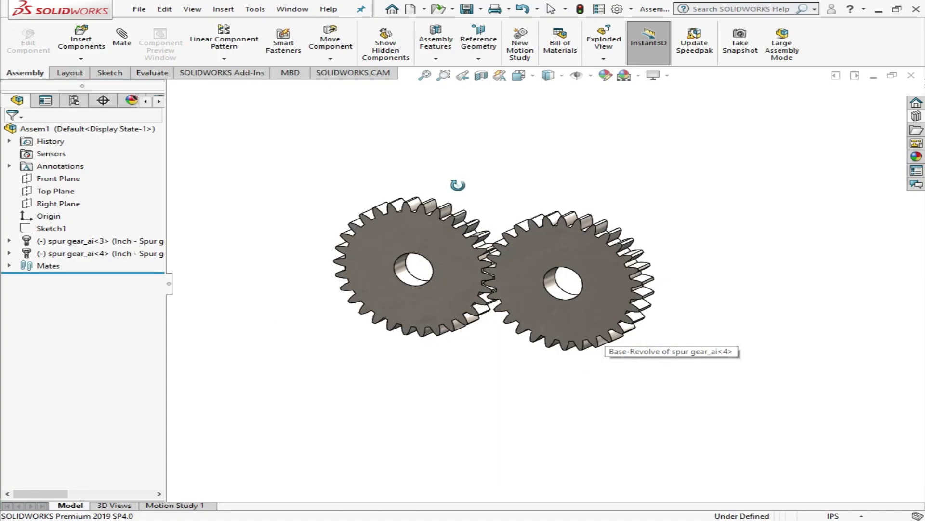
left_click_drag(457, 185, 448, 167)
left_click(425, 75)
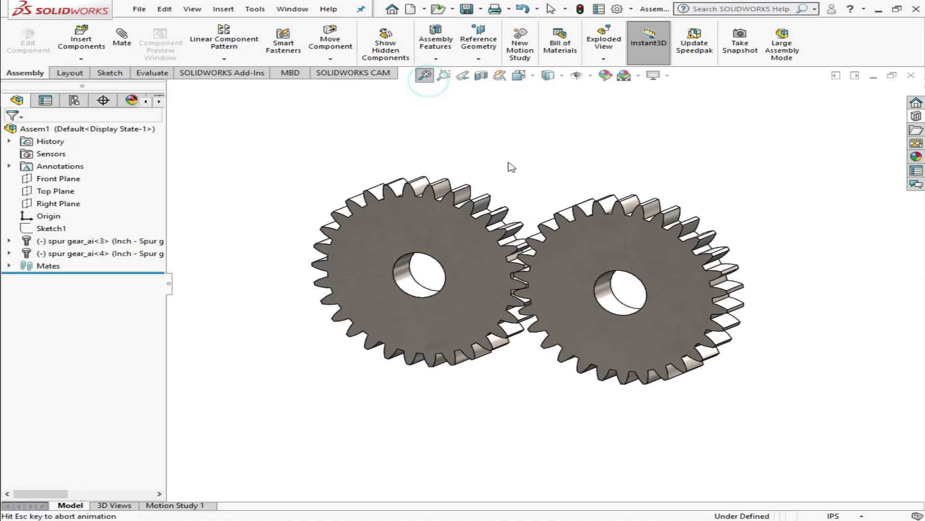
- Turn on Cartoon rendering and inspect the meshed gears, then fit them to the window
left_click(654, 76)
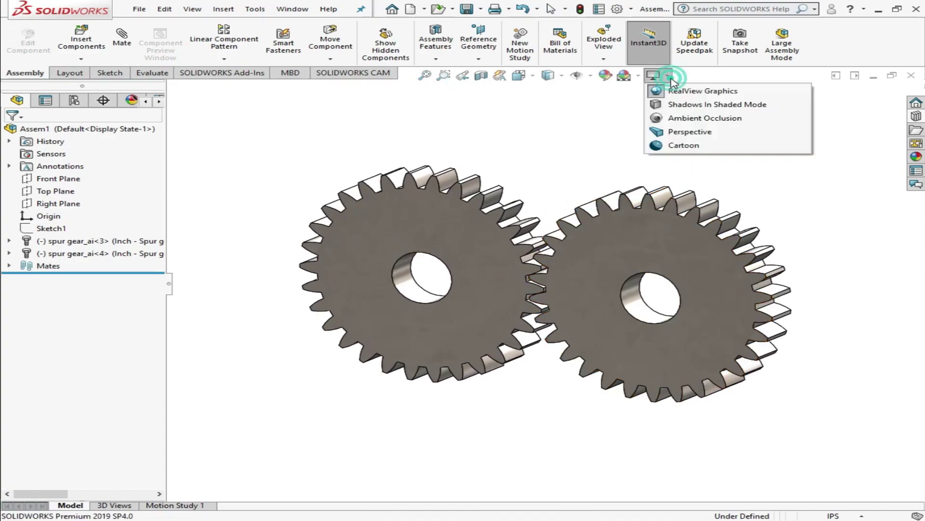
left_click(683, 145)
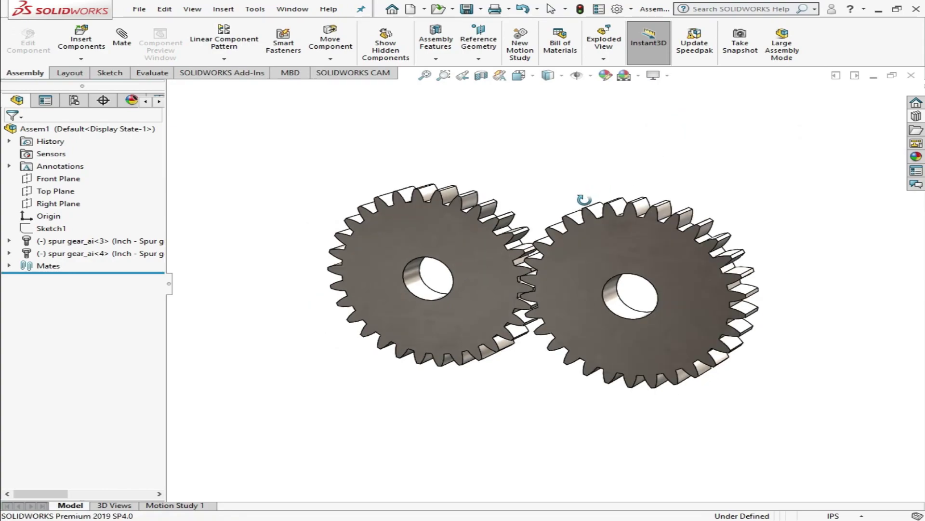
left_click_drag(573, 166, 614, 221)
left_click(616, 222)
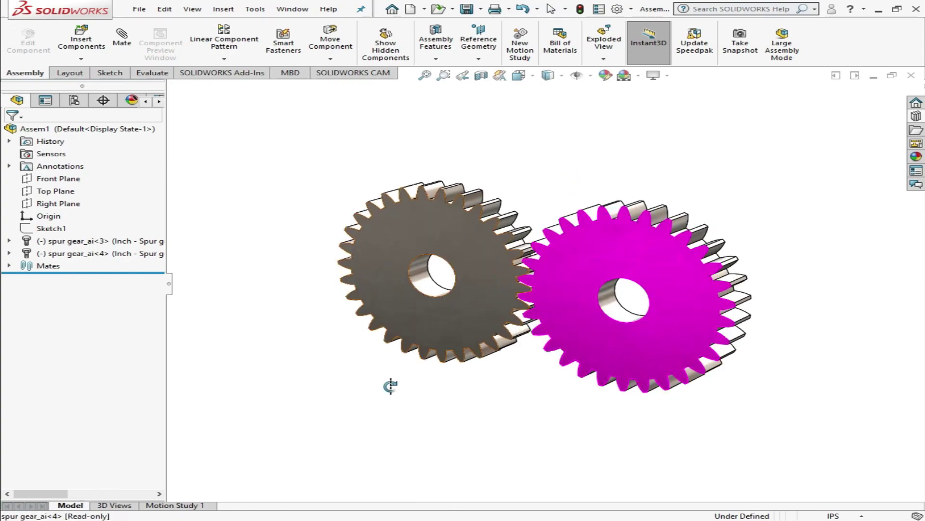
left_click(276, 415)
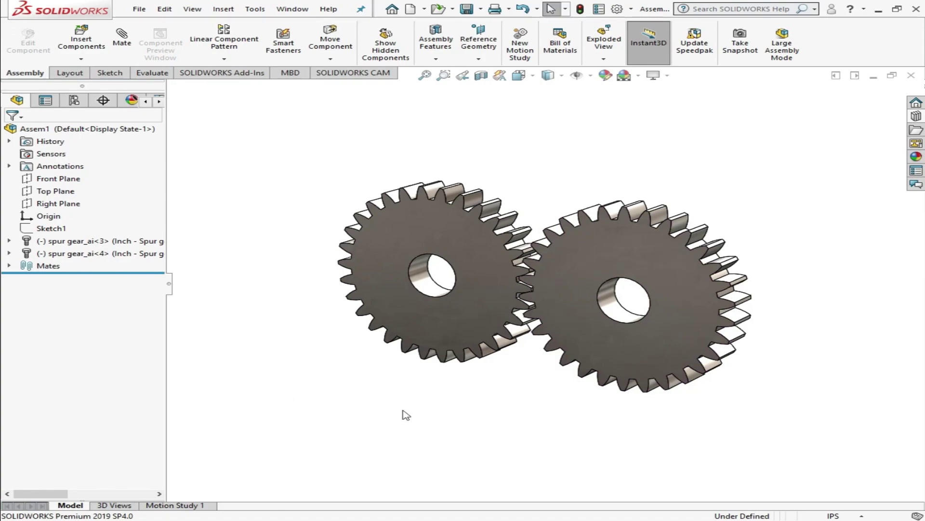
left_click(424, 76)
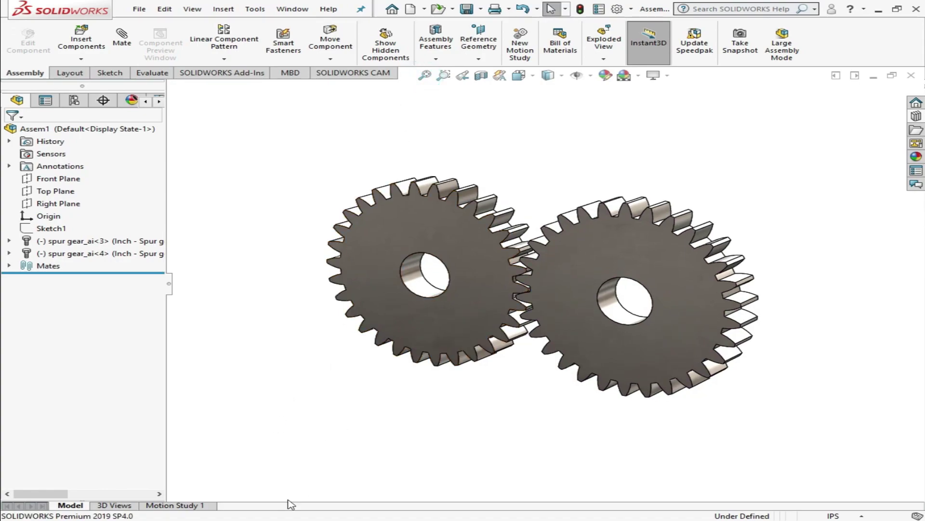
- Open the Motion Study 1 timeline and keep Animation as the study type
left_click(198, 505)
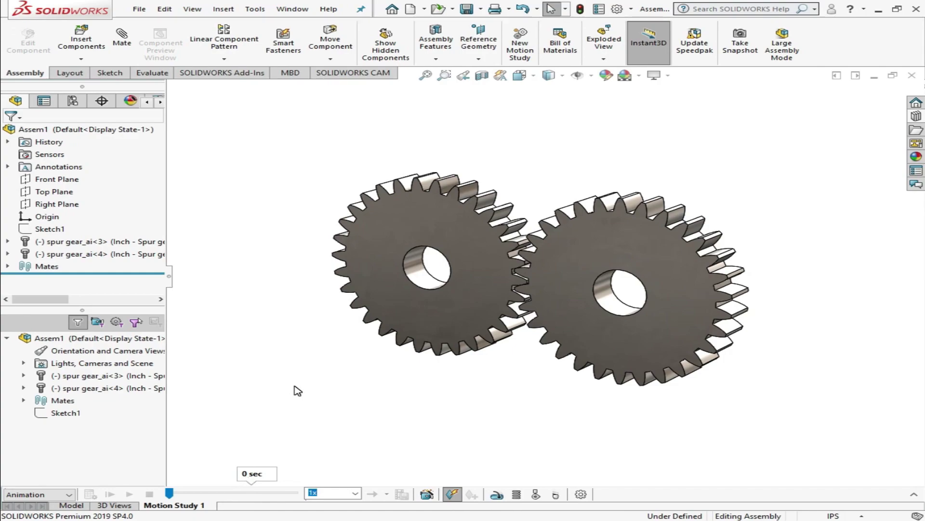
left_click(68, 495)
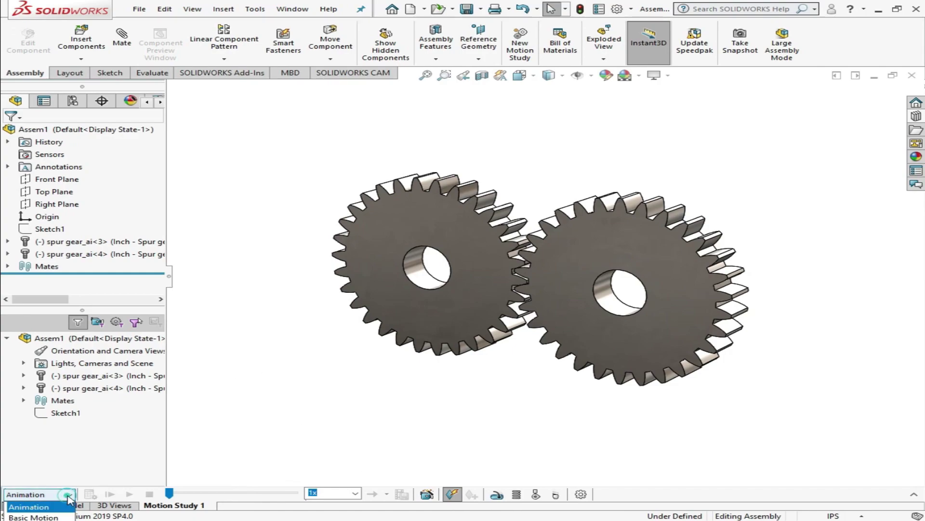
left_click(59, 507)
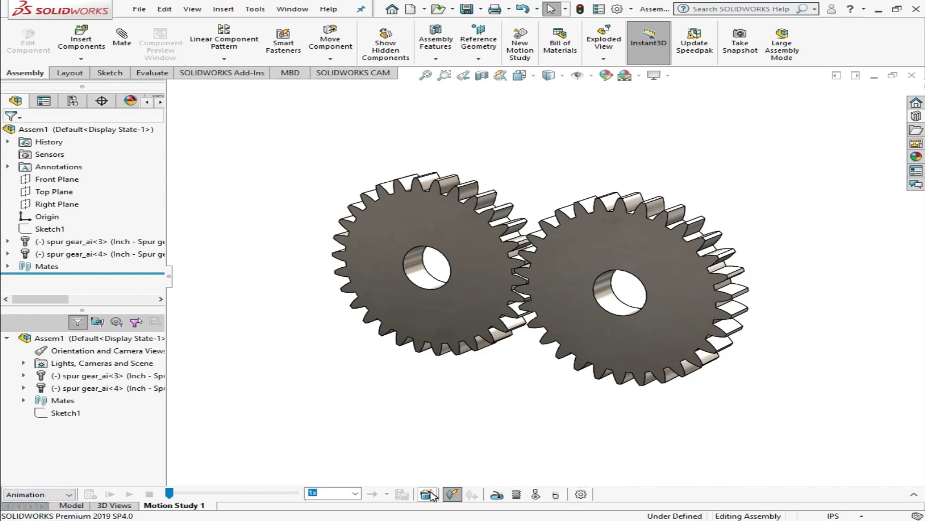
- Add a constant-speed rotary motor on the left gear's bore face with an edited RPM
left_click(505, 497)
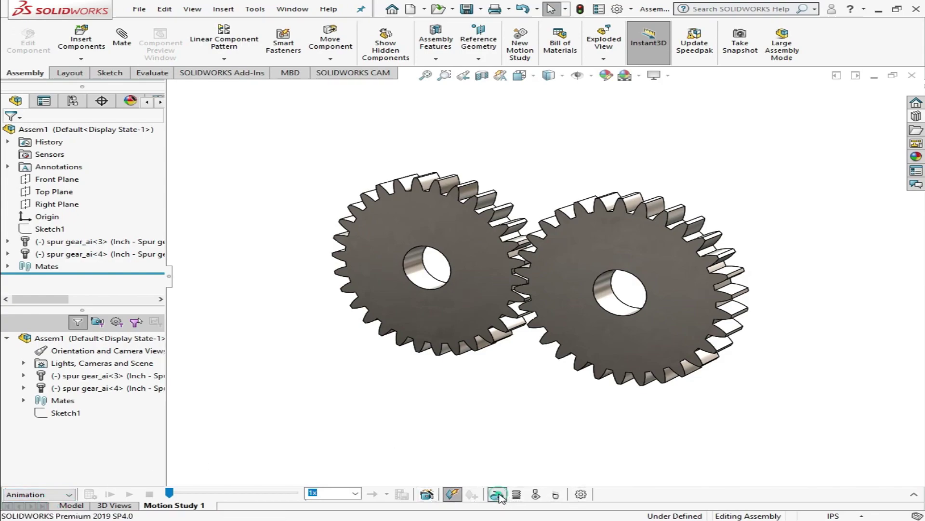
scroll(403, 284, "down", 3)
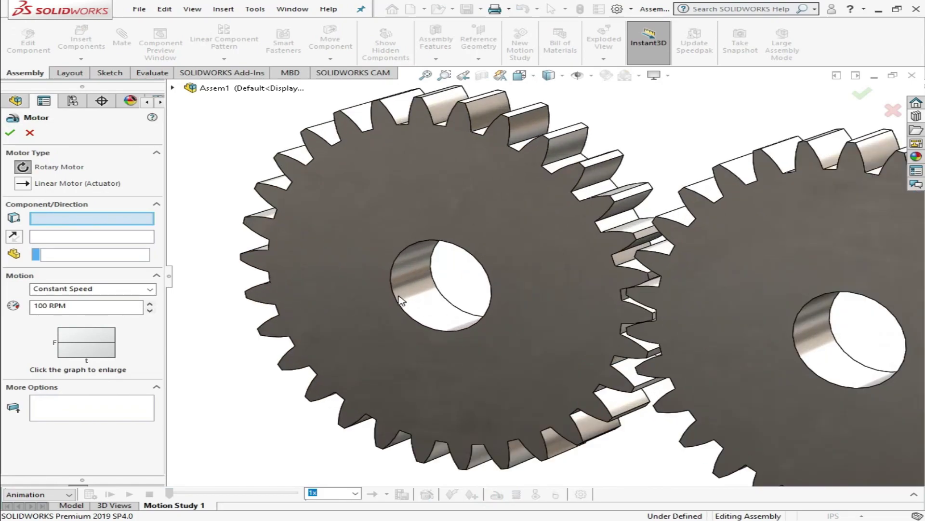
left_click(415, 289)
scroll(415, 291, "up", 1)
scroll(415, 291, "up", 1)
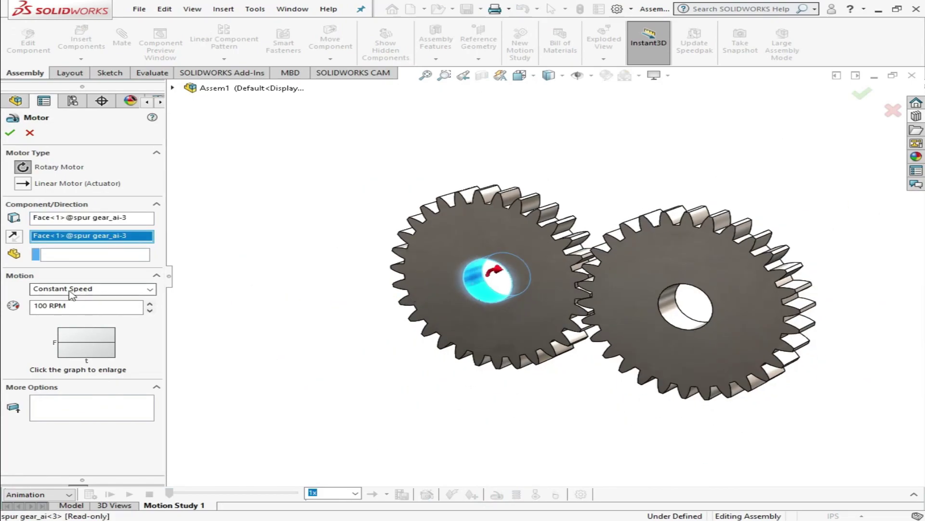
left_click(44, 307)
key("BackSpace")
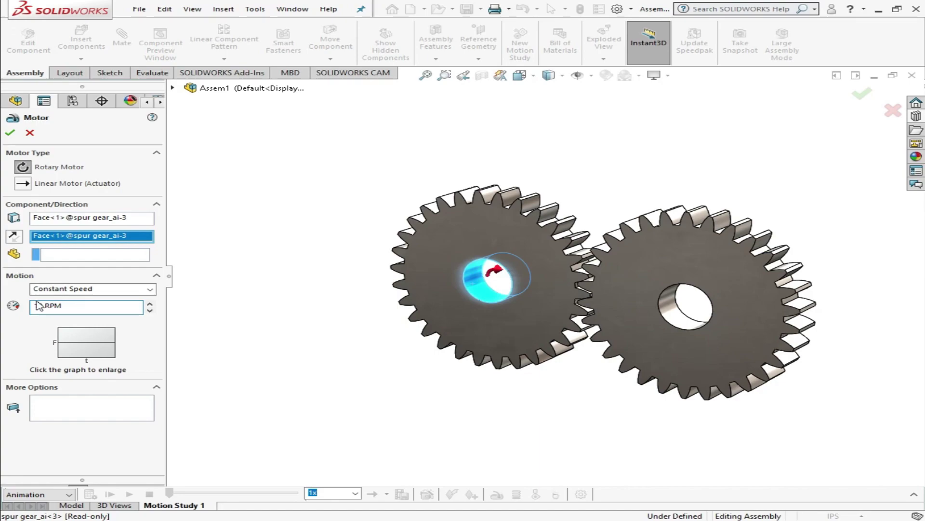
left_click(11, 133)
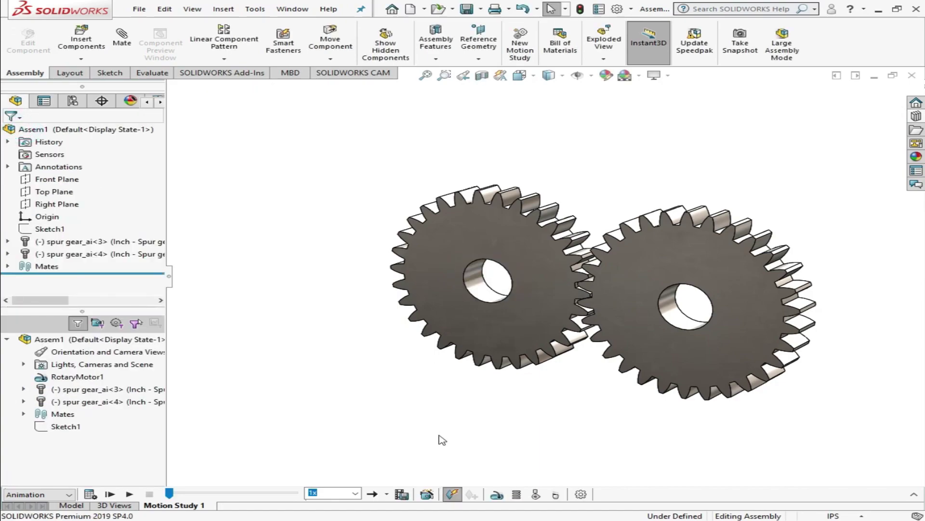
- Play Motion Study 1, then send the assembly with its animation to KeyShot 8
left_click(128, 494)
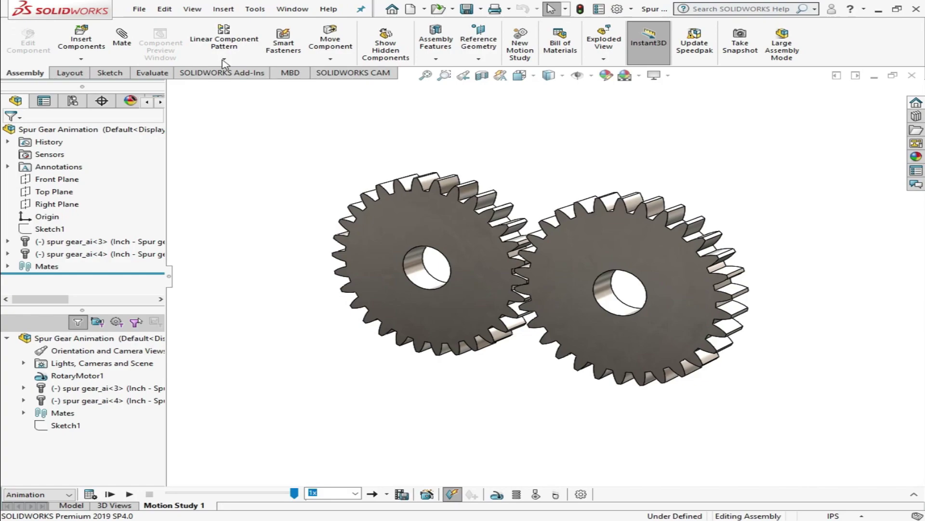
left_click(254, 8)
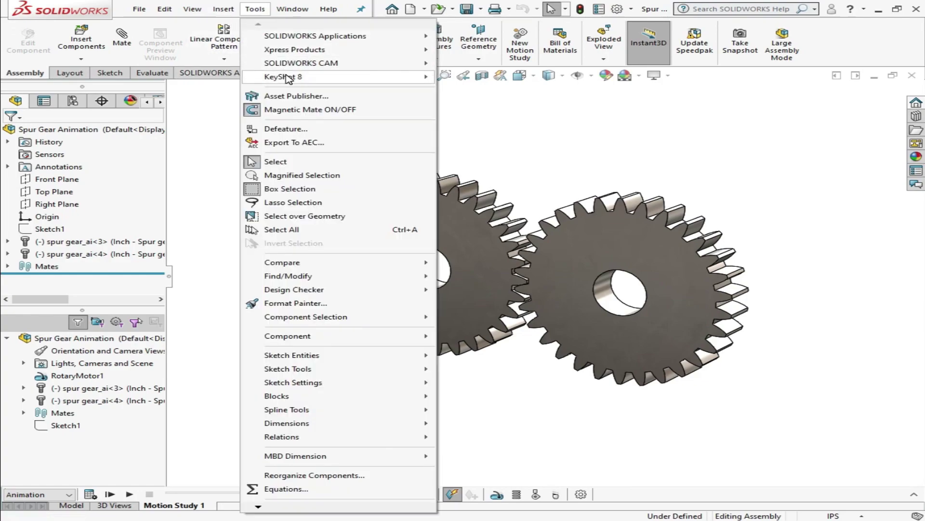
mouse_move(413, 77)
left_click(465, 77)
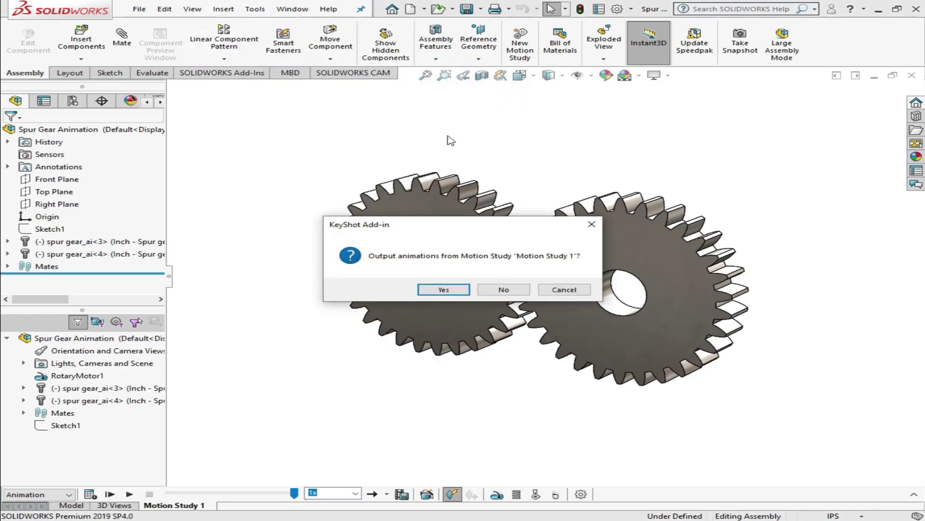
left_click(442, 290)
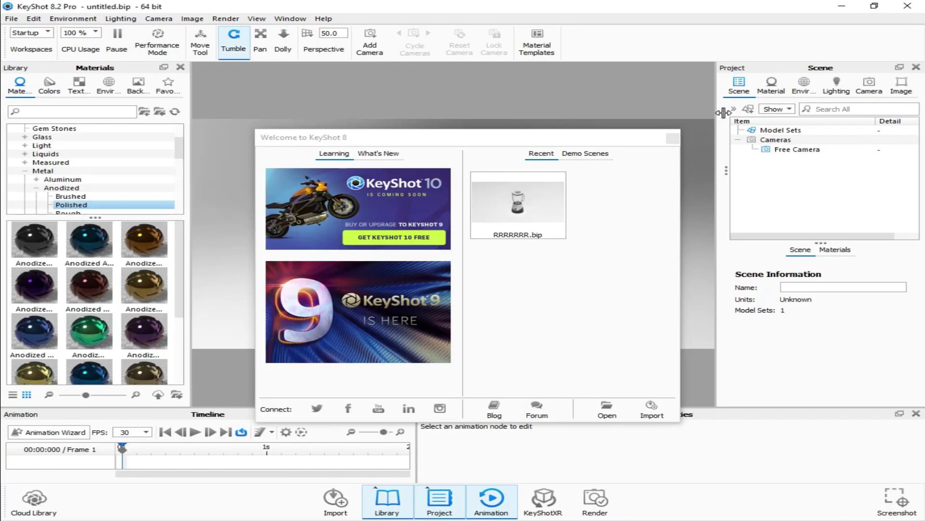
- Close the KeyShot welcome screen and tumble the view around the imported spur gears
left_click(673, 138)
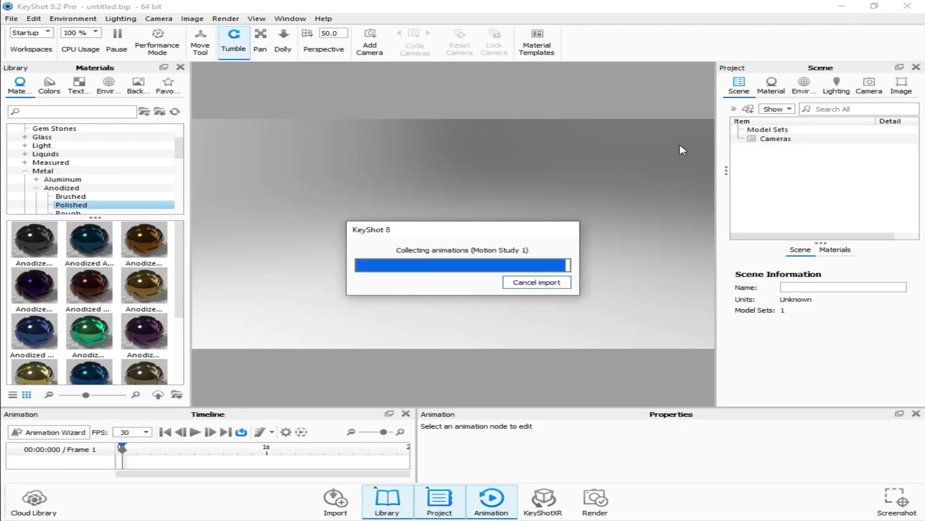
left_click_drag(554, 178, 395, 206)
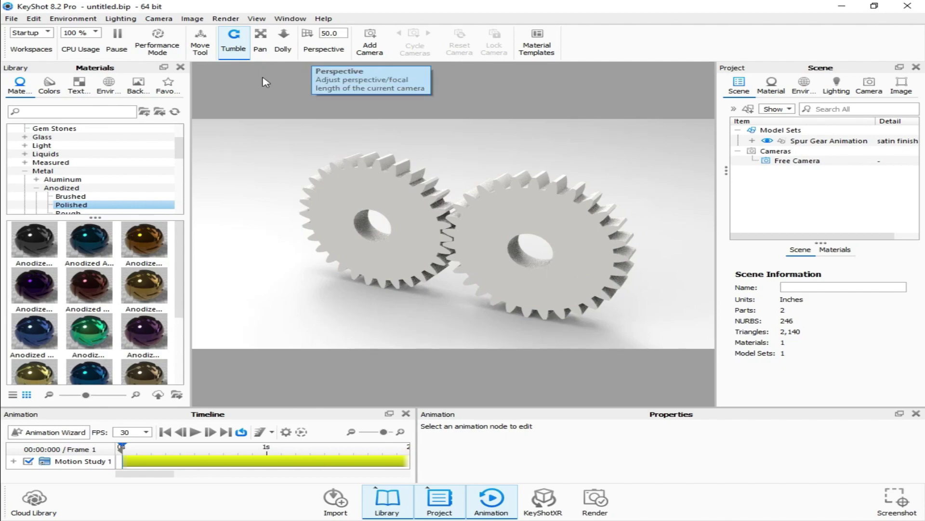
- Apply the black metal from Metal > Basic > Polished to both spur gears
scroll(178, 152, "up", 1)
mouse_move(179, 153)
left_mouse_down()
mouse_move(180, 141)
mouse_move(180, 157)
left_mouse_up()
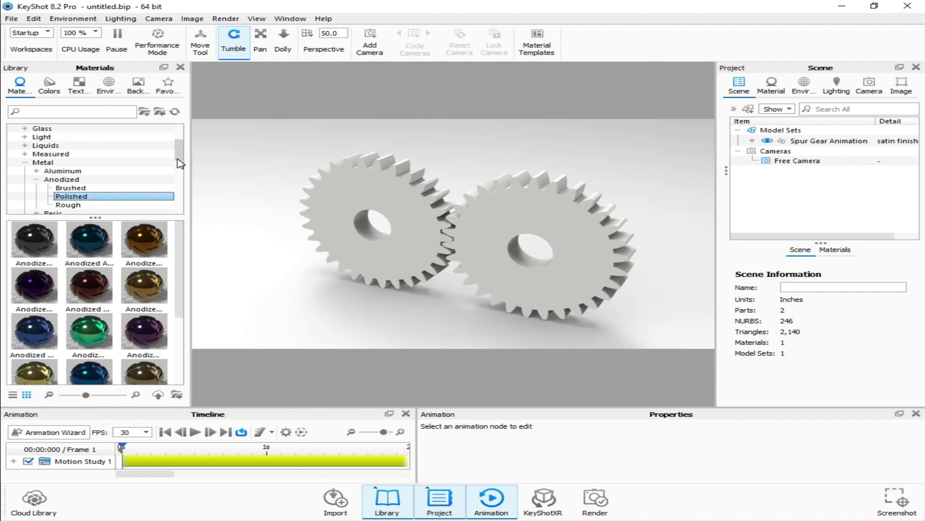
left_click(77, 188)
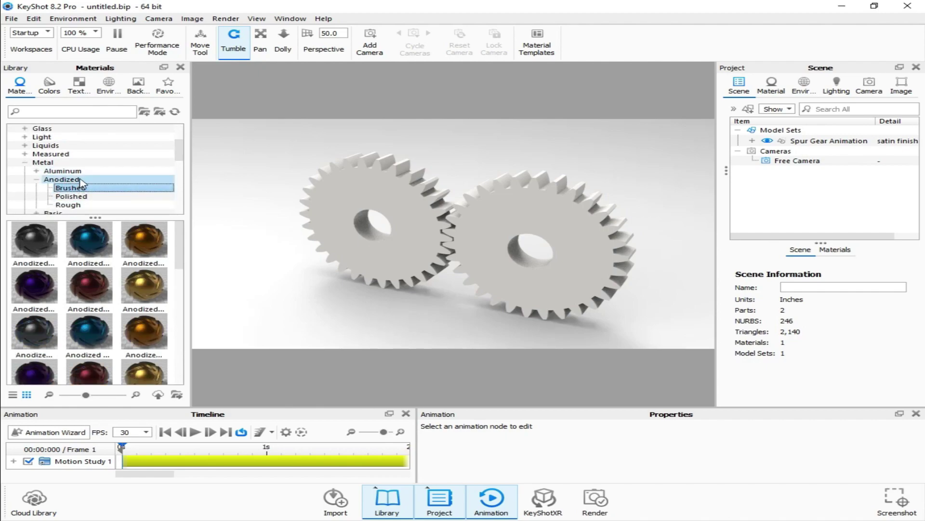
left_click(61, 179)
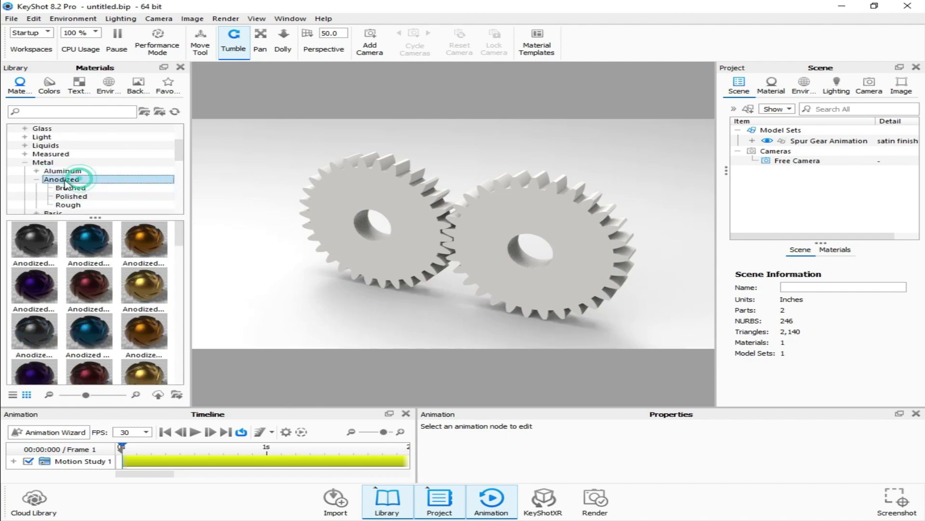
left_click(36, 180)
scroll(82, 168, "down", 1)
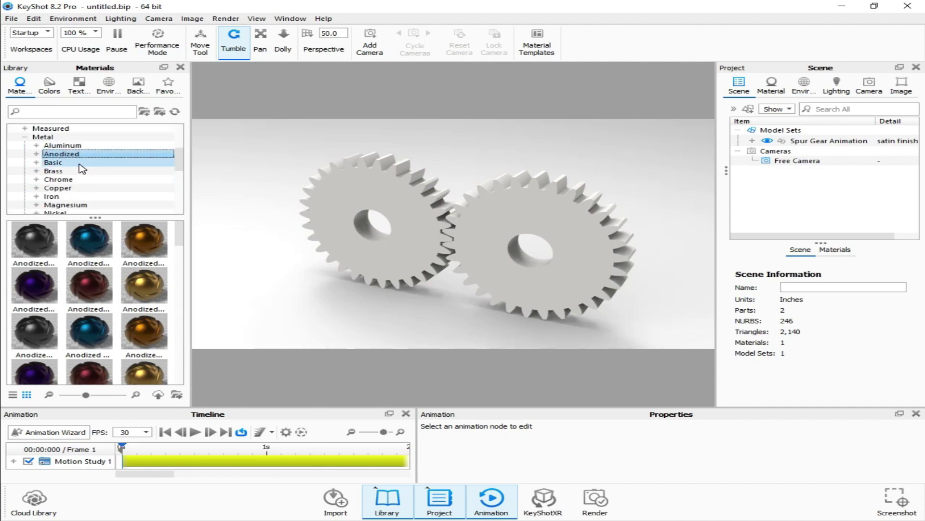
left_click(35, 162)
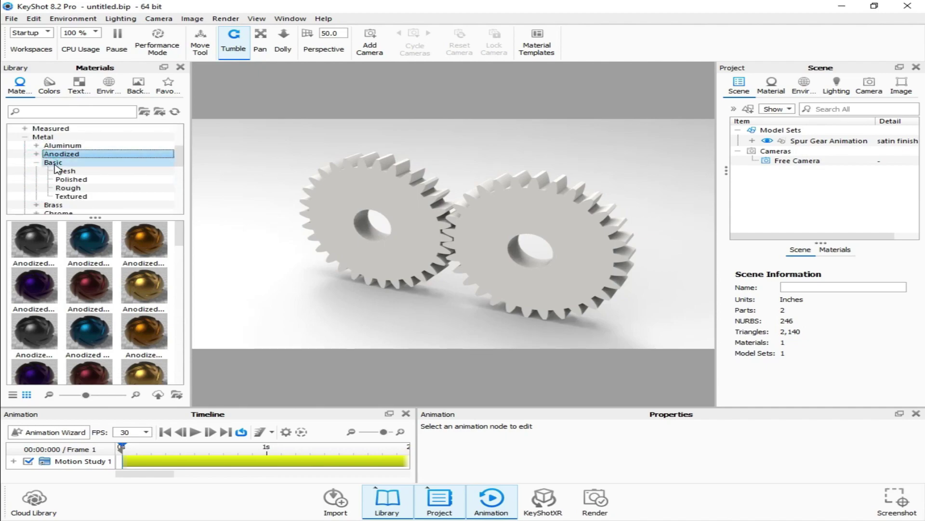
left_click(63, 181)
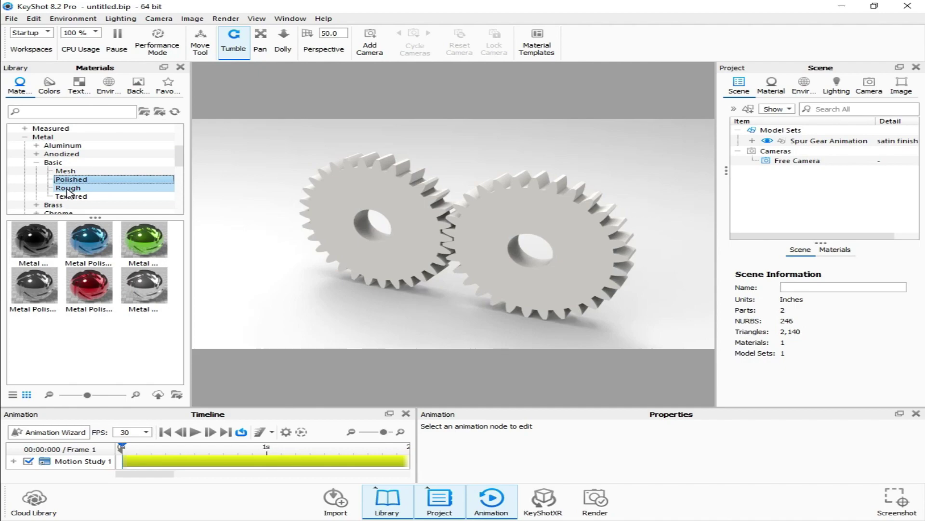
left_click_drag(137, 286, 344, 205)
left_click_drag(34, 241, 350, 184)
left_click_drag(582, 222, 580, 229)
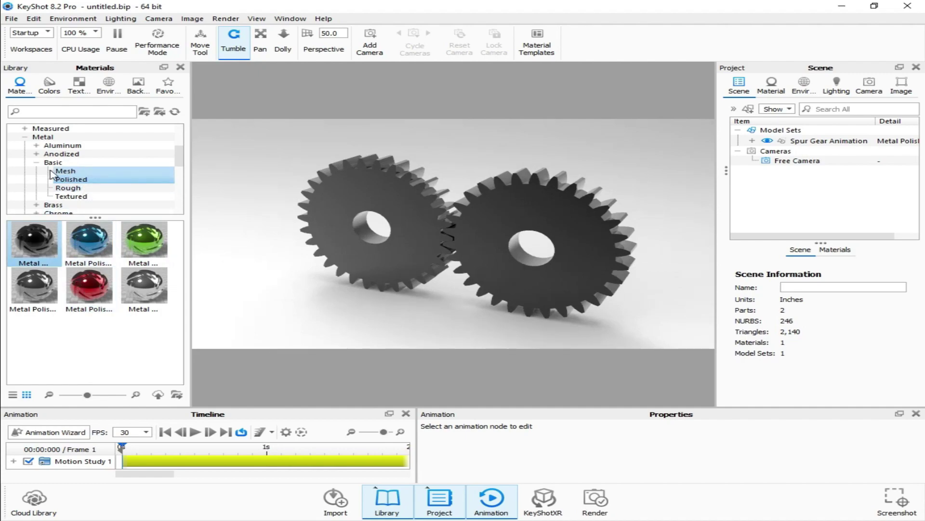
- Open Metal > Anodized > Polished and try orange, then gold, anodized on the gears
left_click(67, 172)
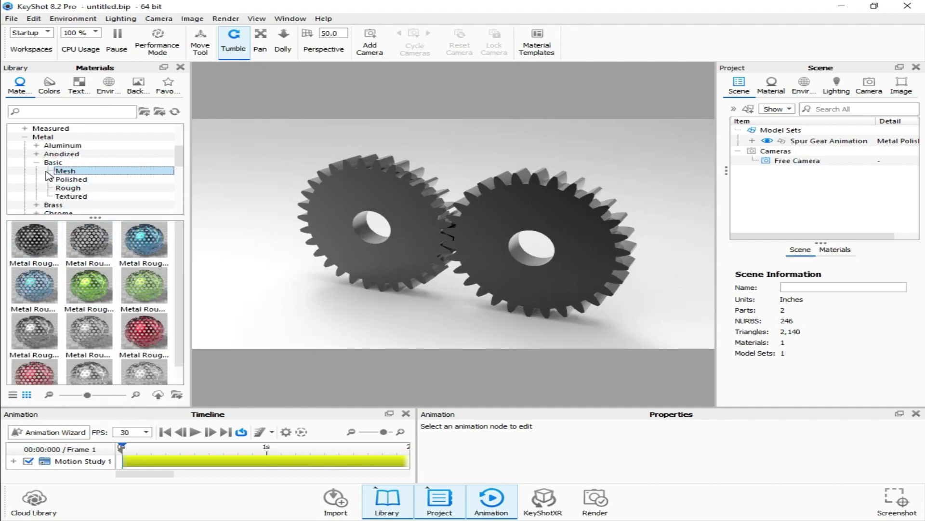
double_click(53, 162)
left_click(61, 155)
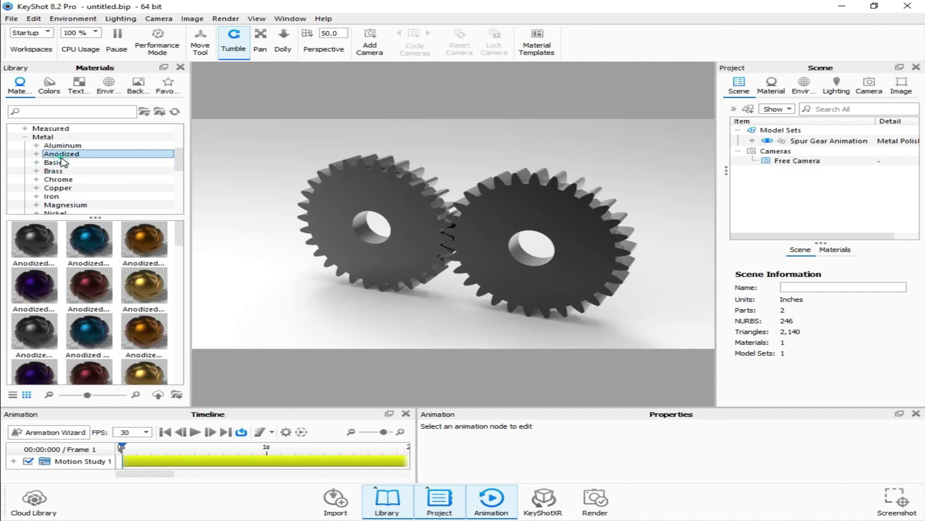
left_click(37, 154)
left_click(71, 171)
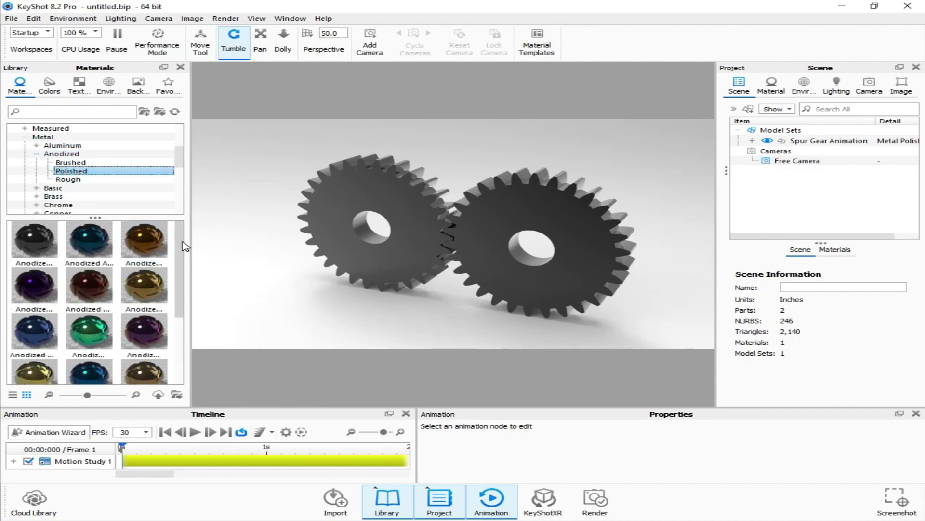
left_click_drag(145, 241, 343, 212)
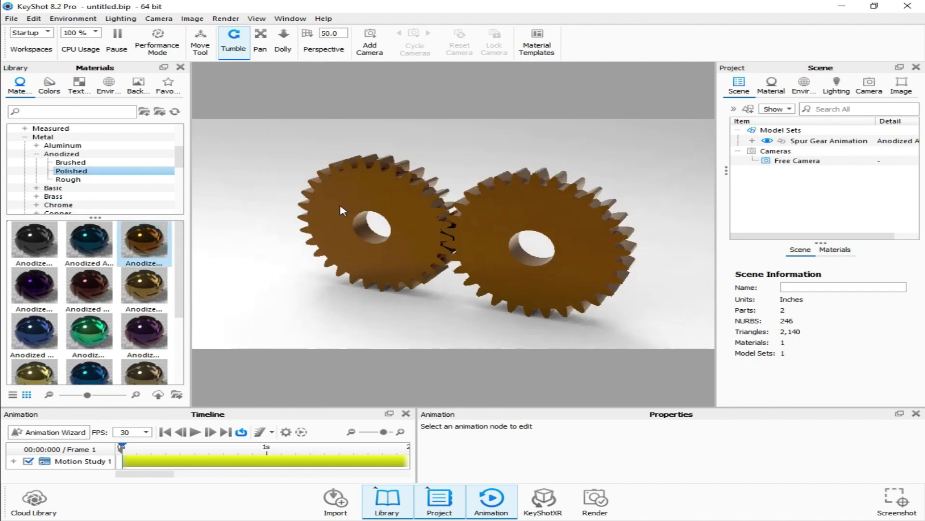
left_click_drag(144, 286, 328, 207)
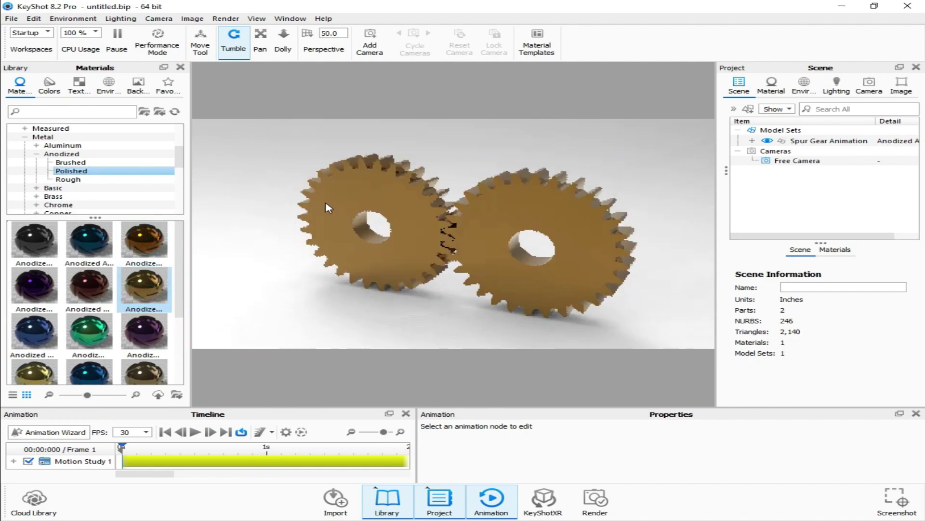
- Tumble the view and try other gold anodized materials, ending with a lighter anodized finish
left_click_drag(269, 260, 275, 249)
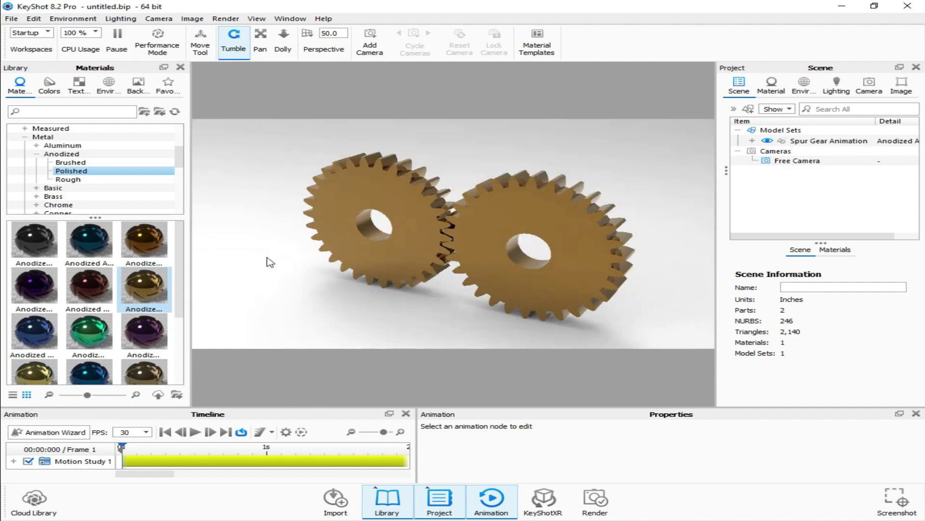
left_click_drag(384, 269, 379, 272)
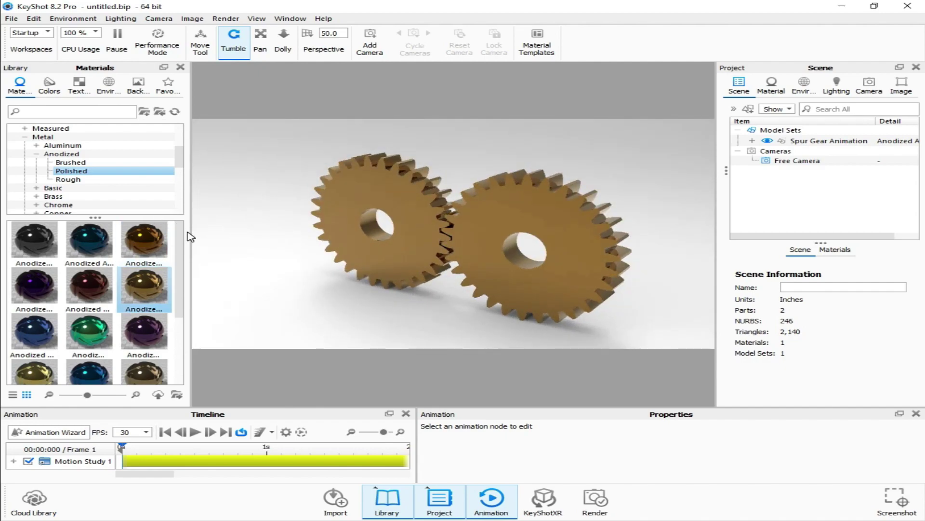
left_click_drag(182, 251, 186, 303)
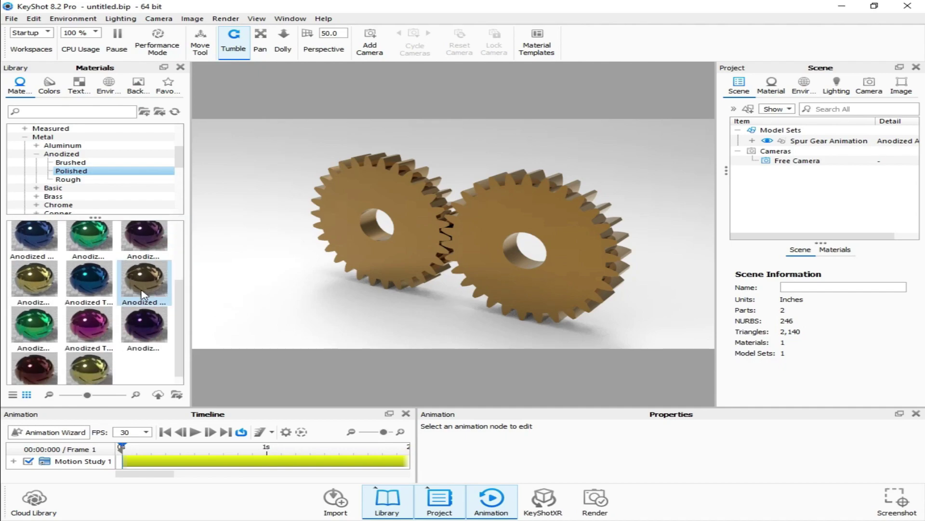
left_click_drag(94, 374, 311, 217)
left_click_drag(145, 281, 352, 211)
left_click_drag(24, 289, 305, 216)
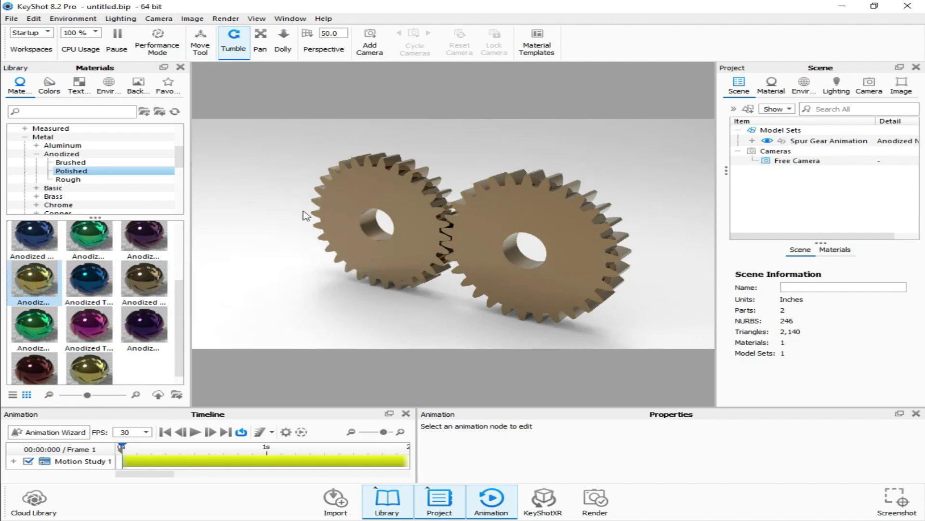
left_click_drag(91, 289, 484, 206)
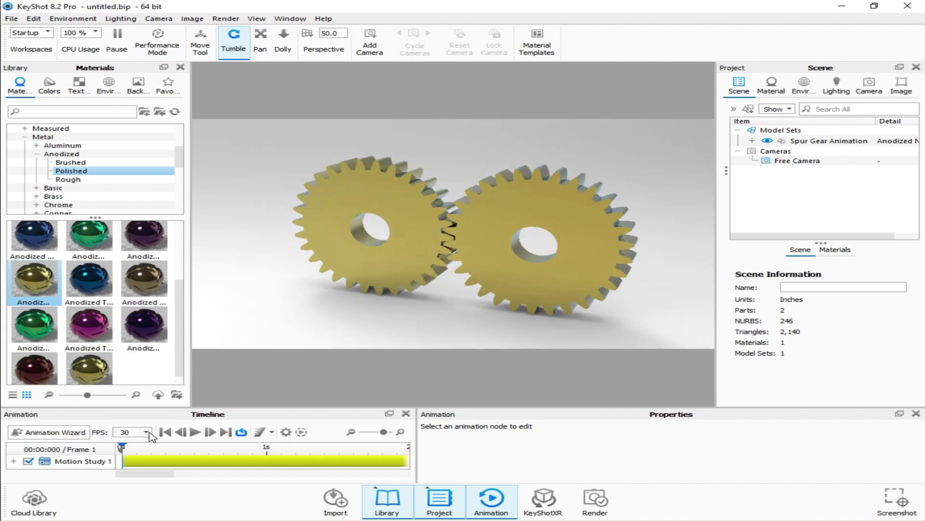
- Set the timeline to 12 FPS and play the animation, pausing at frame 100
left_click(146, 432)
left_click(126, 442)
left_click(195, 433)
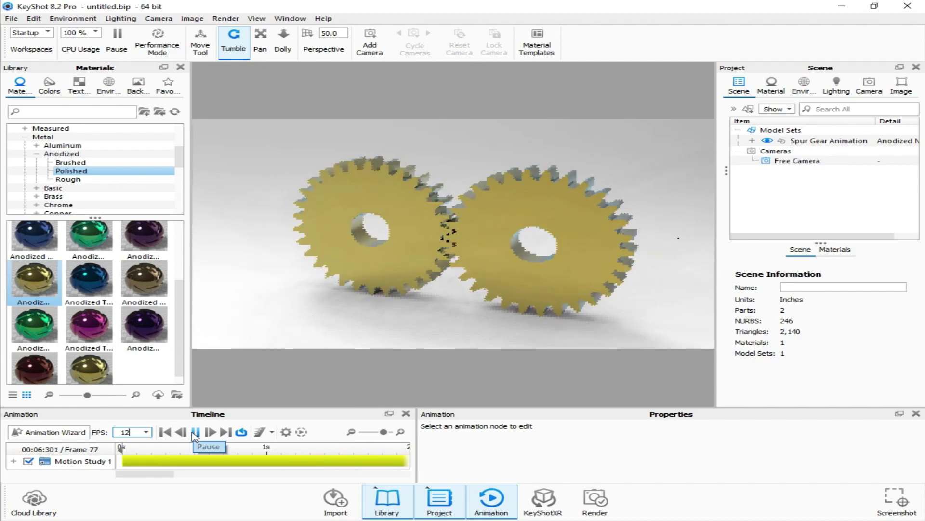
left_click(195, 431)
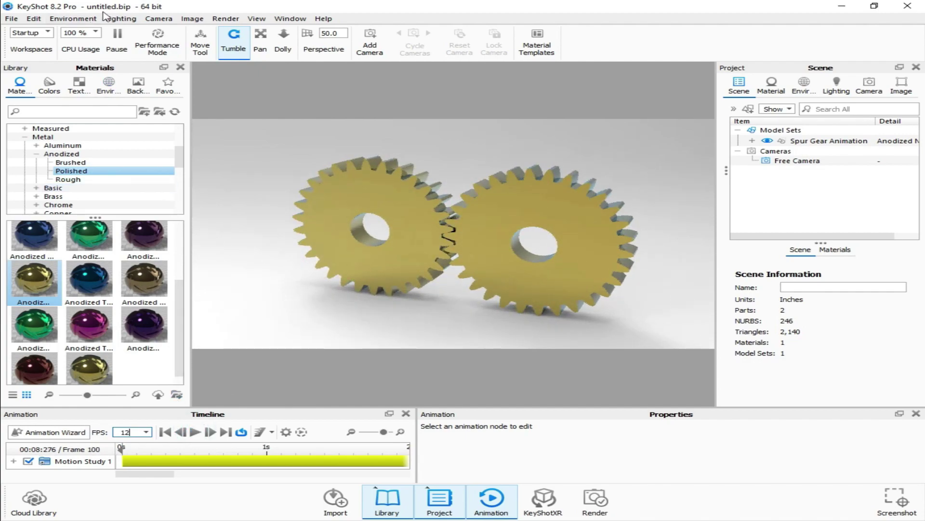
- Turn off the ground shadow in the environment settings
left_click(84, 18)
left_click(78, 45)
left_click(134, 19)
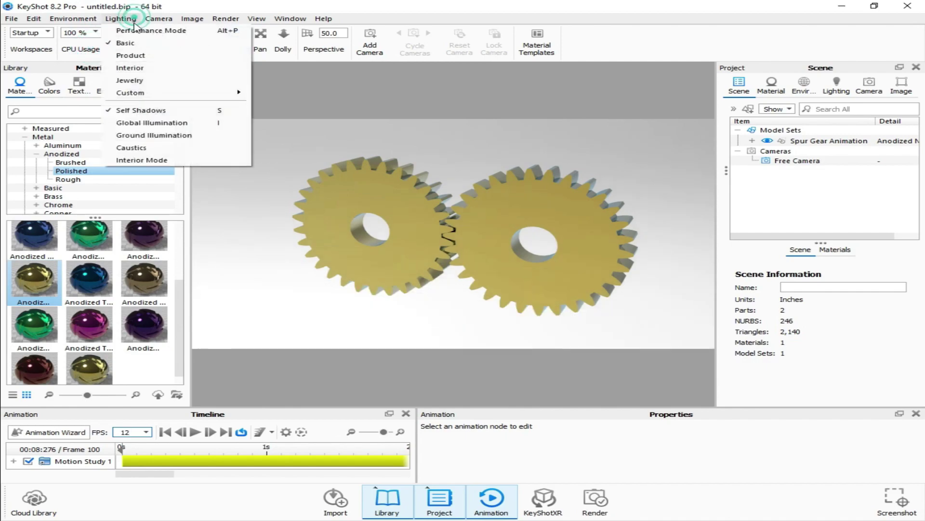
- Turn on caustics and toggle global illumination and self shadows in the lighting options
left_click(135, 147)
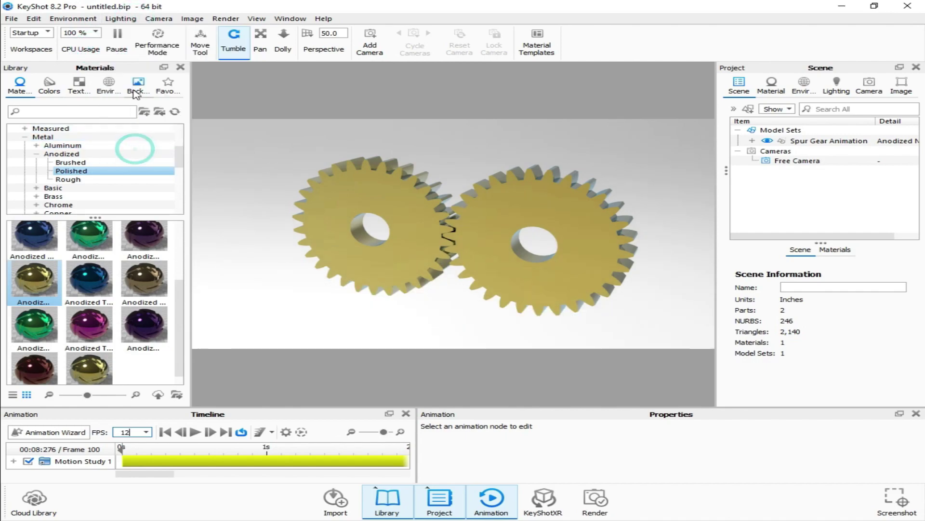
left_click(131, 17)
left_click(137, 122)
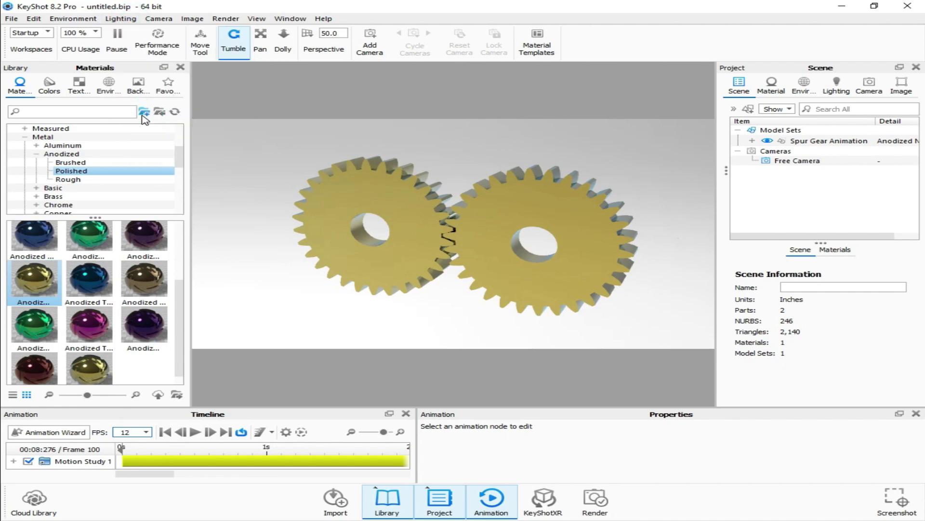
left_click(116, 20)
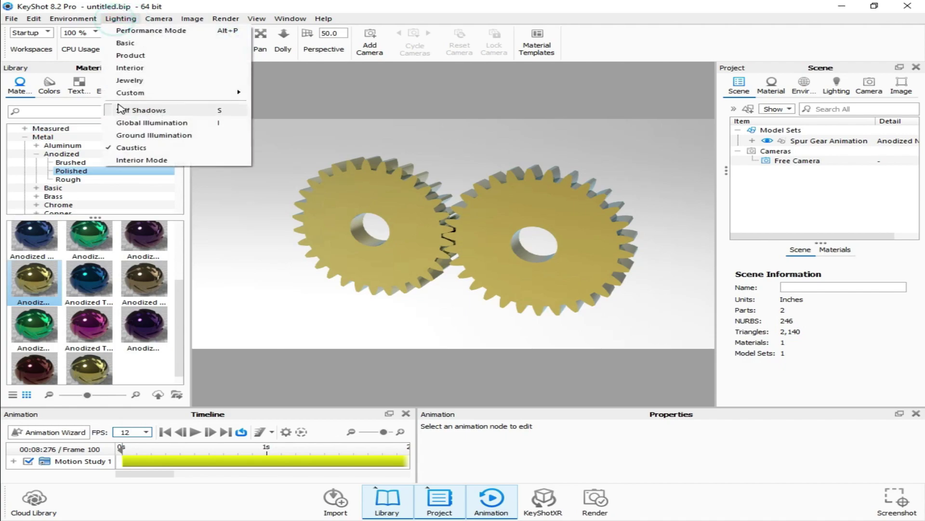
left_click(119, 109)
left_click(121, 19)
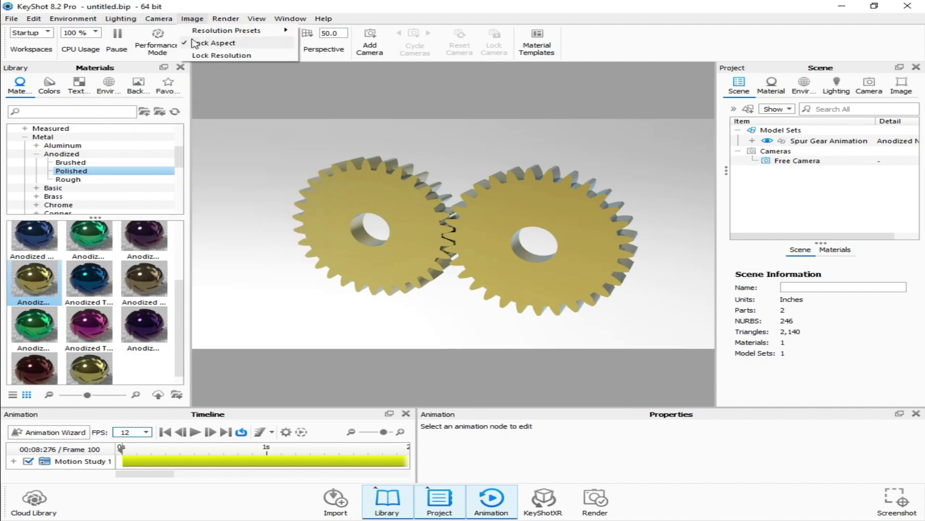
- Set the image resolution to the Landscape 1280 x 720 preset
left_click(192, 16)
left_click(192, 17)
mouse_move(231, 30)
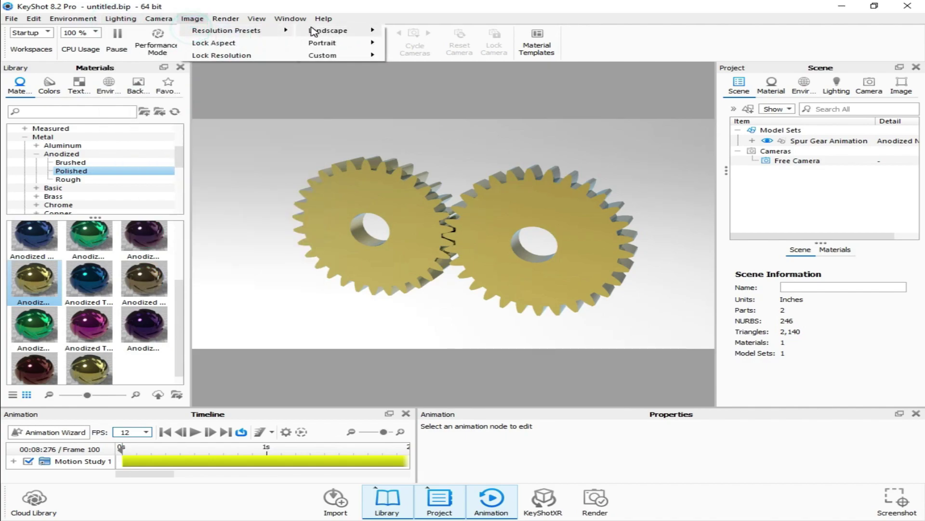
mouse_move(327, 30)
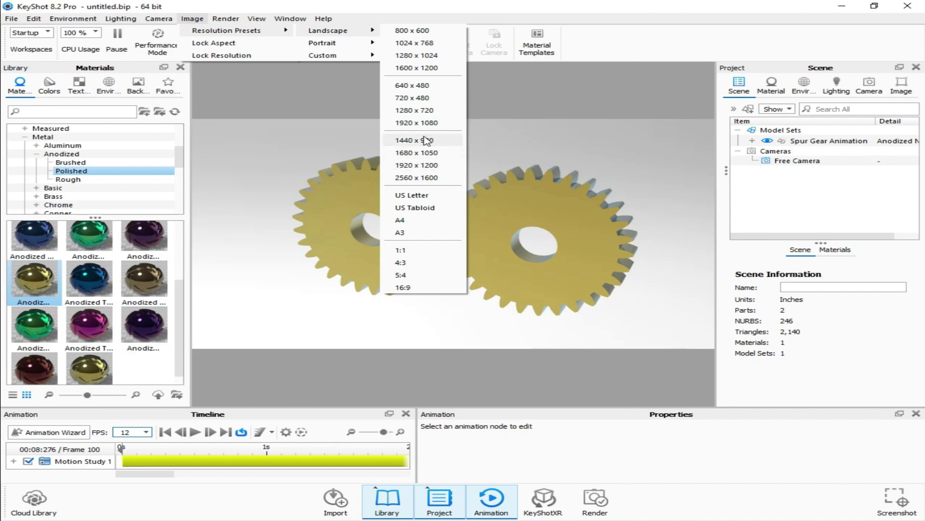
left_click(425, 114)
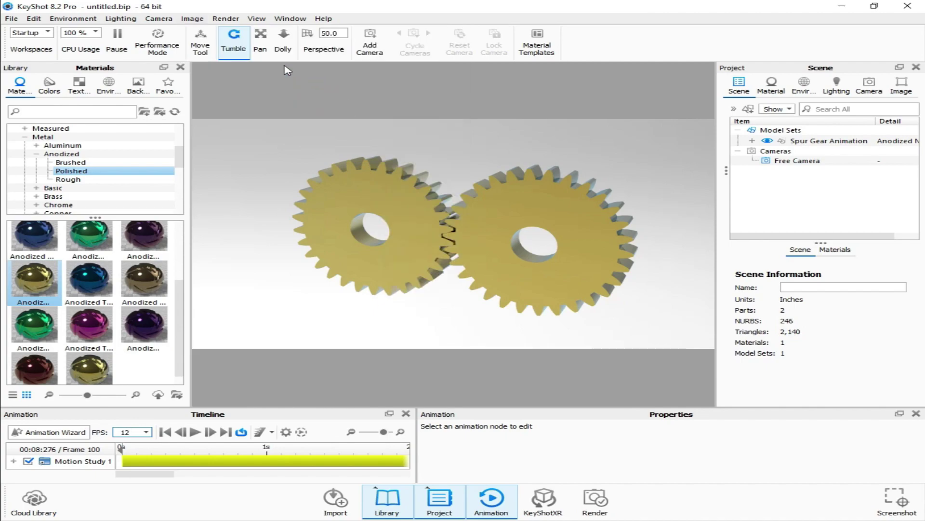
left_click(193, 19)
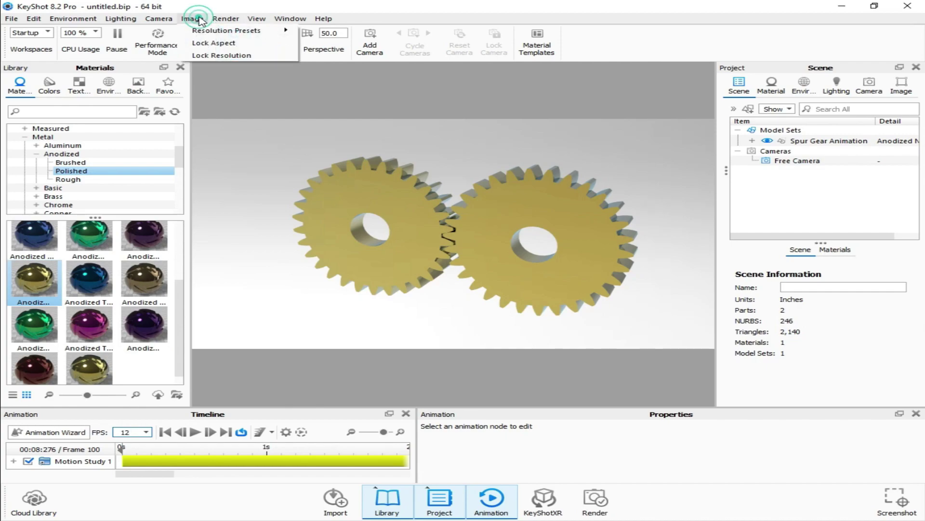
mouse_move(368, 32)
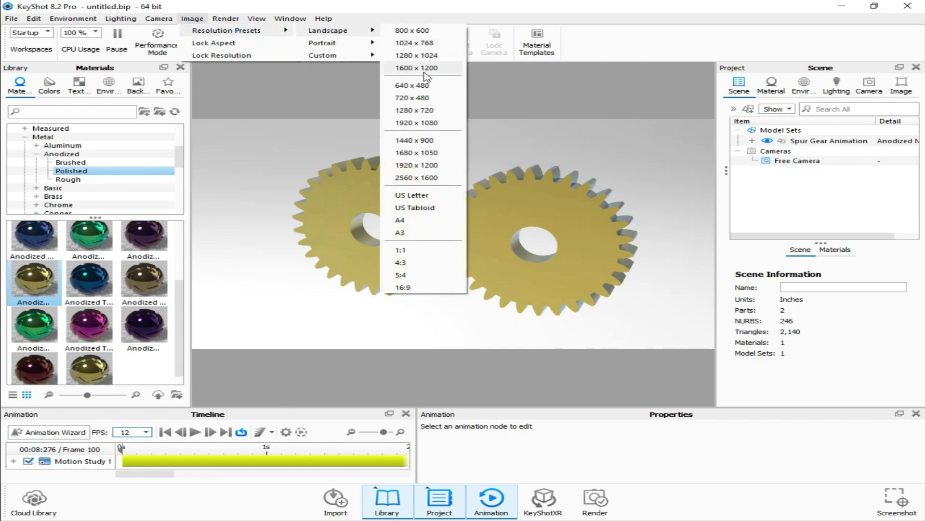
left_click(436, 112)
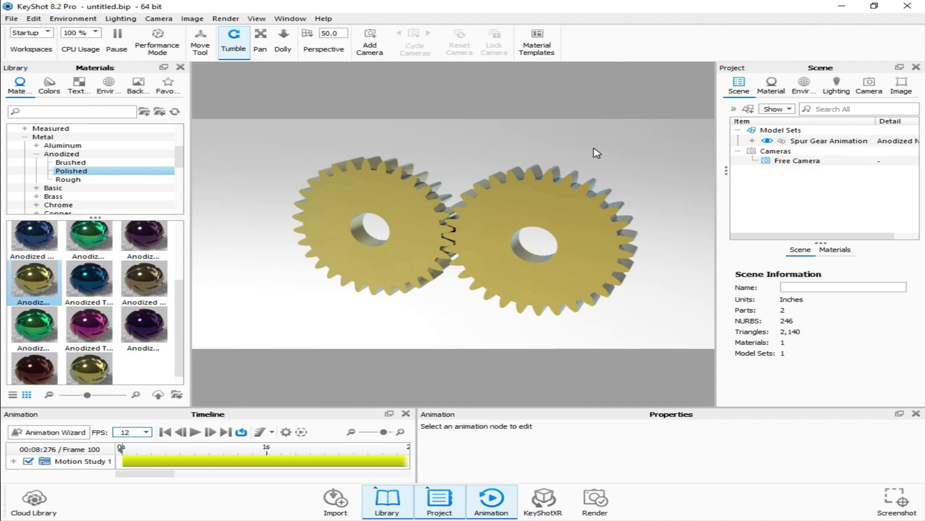
- Adjust the camera's perspective field of view to 82
left_click(308, 35)
left_click_drag(374, 48, 406, 49)
left_click_drag(405, 53, 383, 55)
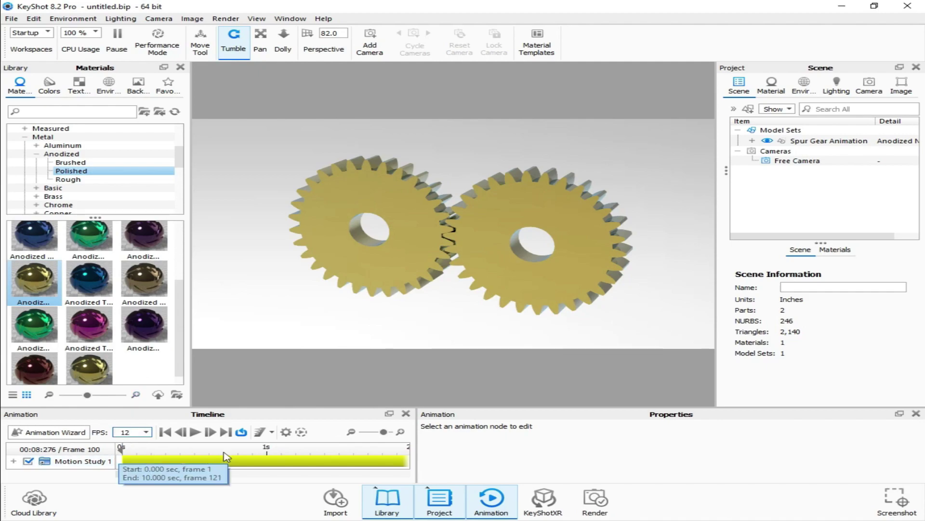
- Play the animation on to frame 116, then orbit to a new angle on the gears
left_click(194, 431)
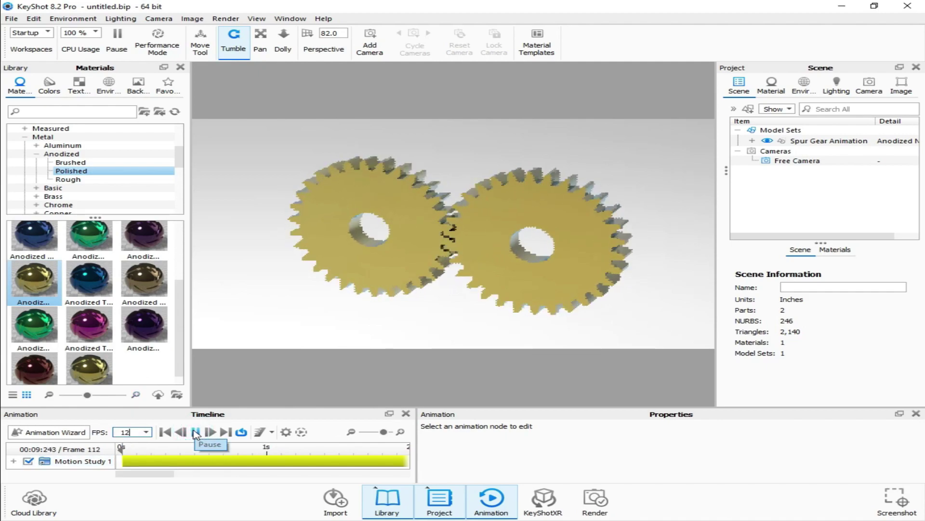
left_click(195, 431)
left_click_drag(386, 141, 404, 173)
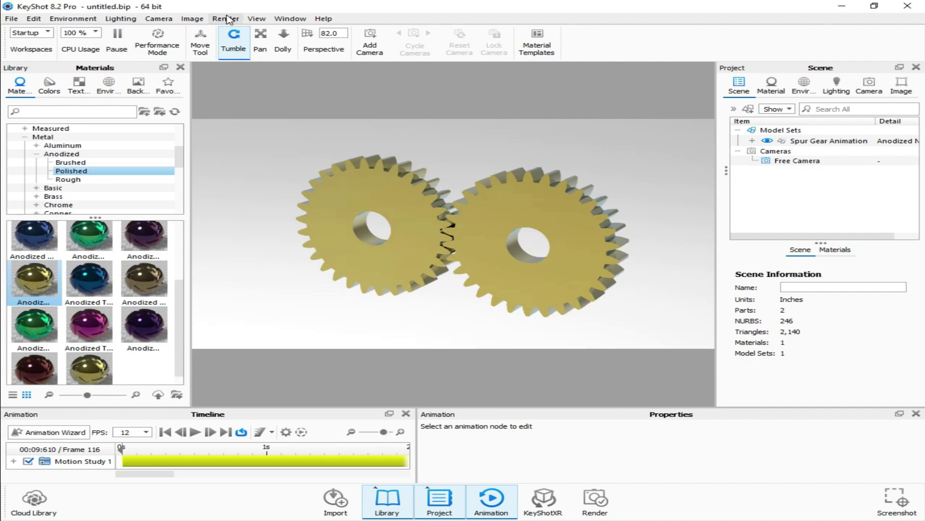
- Browse the Colors library: Kelvin Light, Energetic, Classic, Powerful, Traditional and Grayscale swatches
left_click(49, 85)
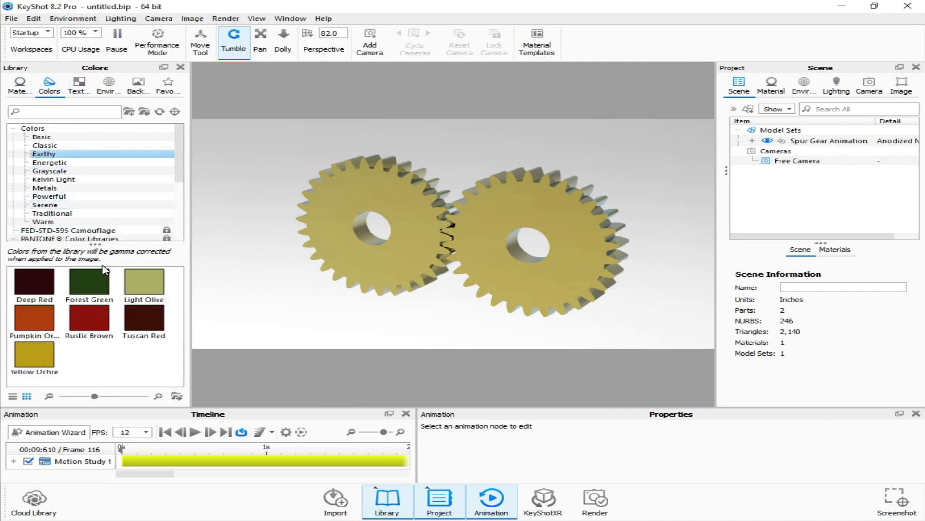
left_click(53, 179)
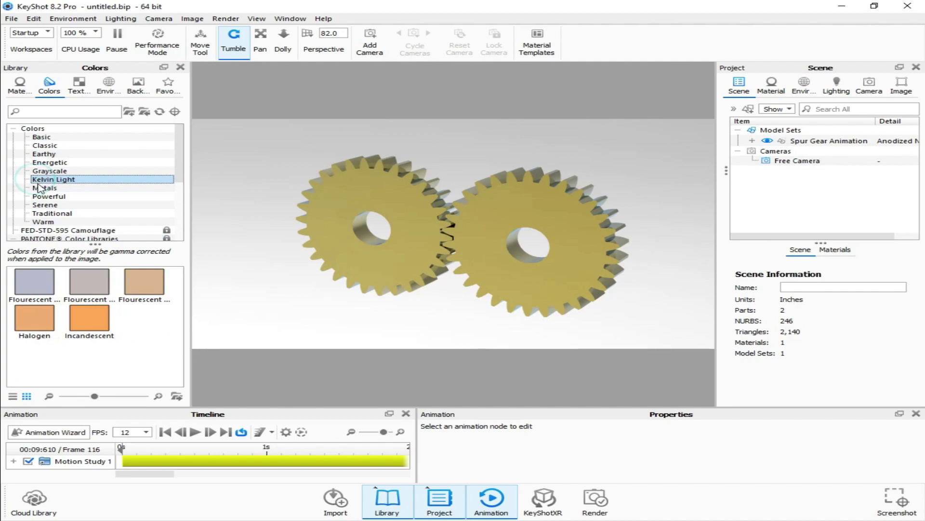
left_click(67, 163)
left_click(70, 145)
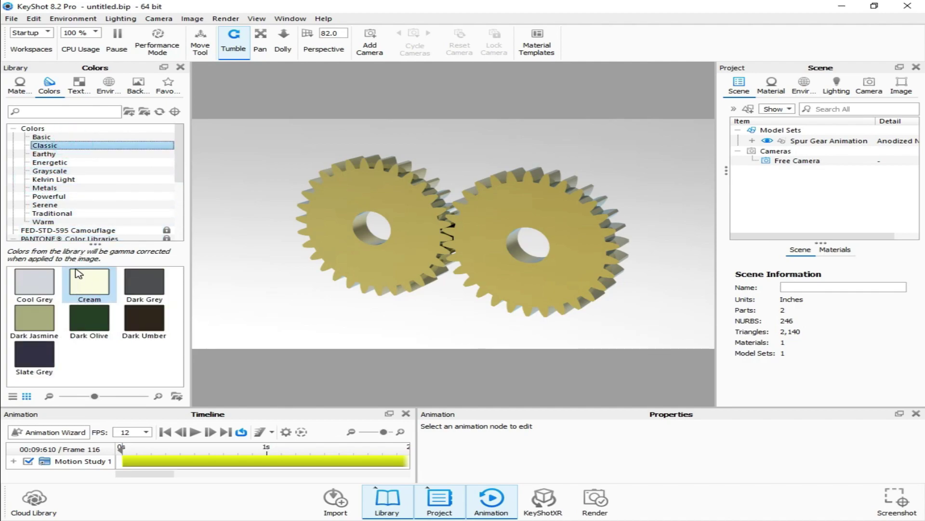
left_click(65, 197)
left_click(53, 213)
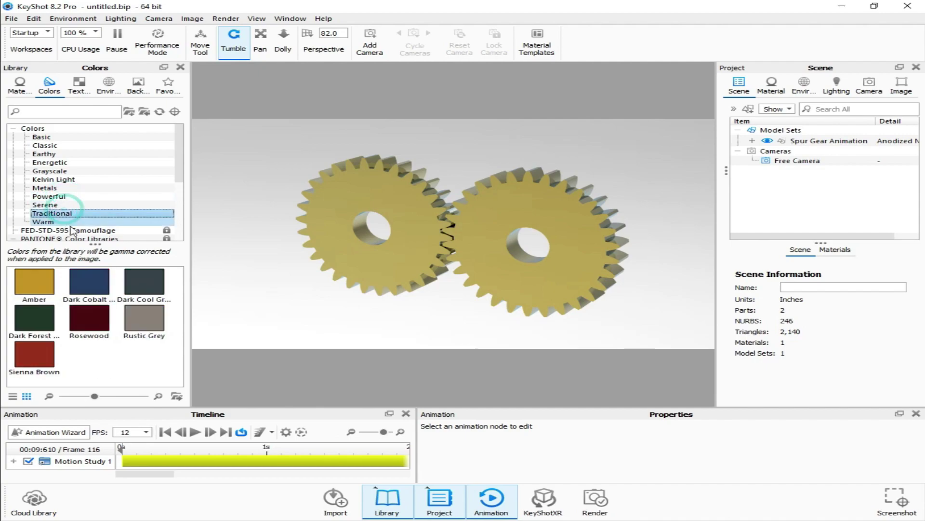
left_click_drag(151, 322, 334, 203)
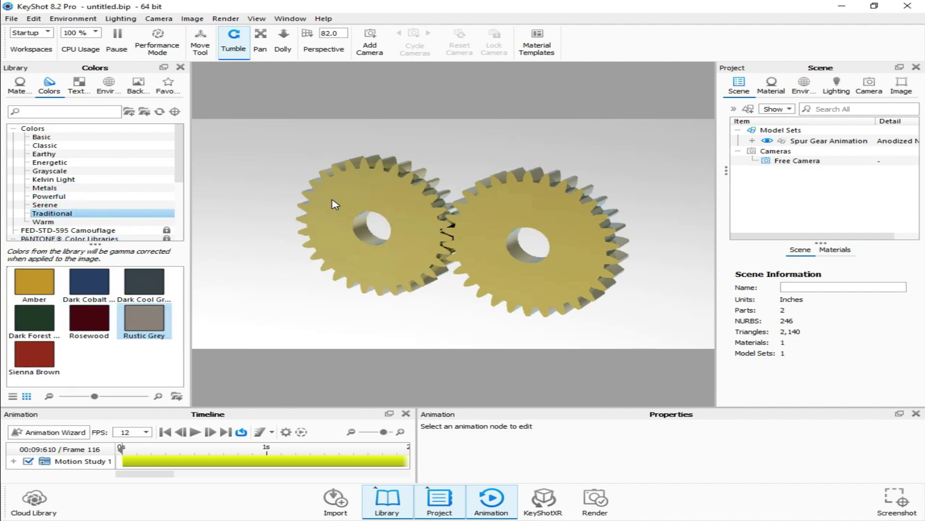
left_click(81, 171)
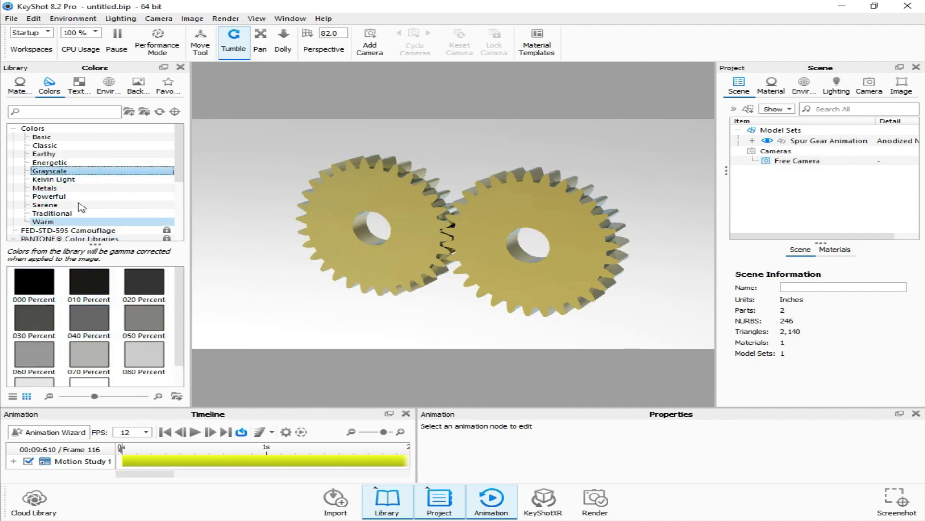
- Look through the Textures and Environments libraries, ending on Backplates
left_click(79, 85)
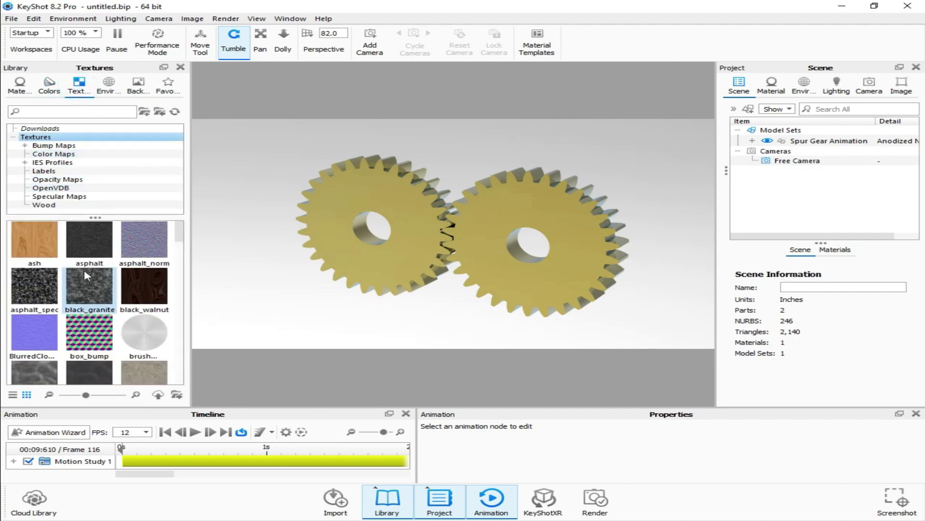
left_click(109, 84)
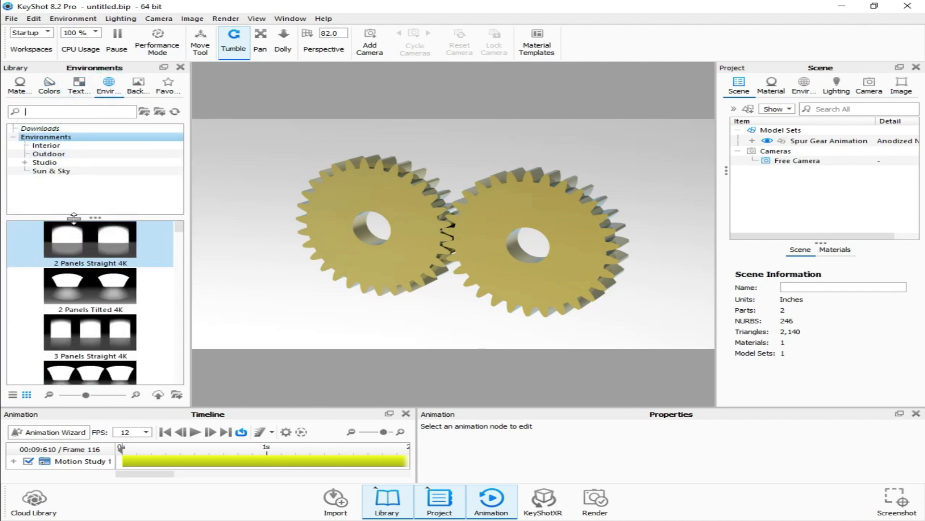
left_click(136, 85)
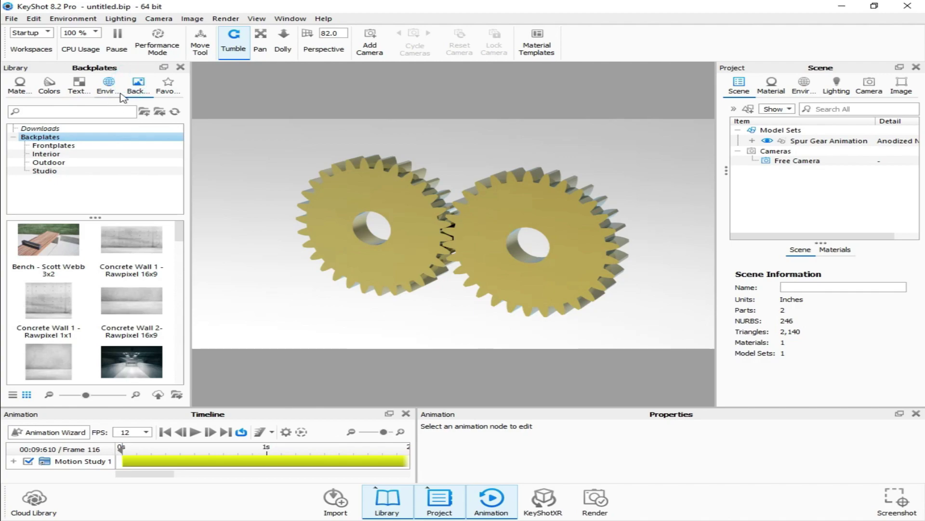
- Open the Render dialog and set the output folder to CADable
left_click(225, 18)
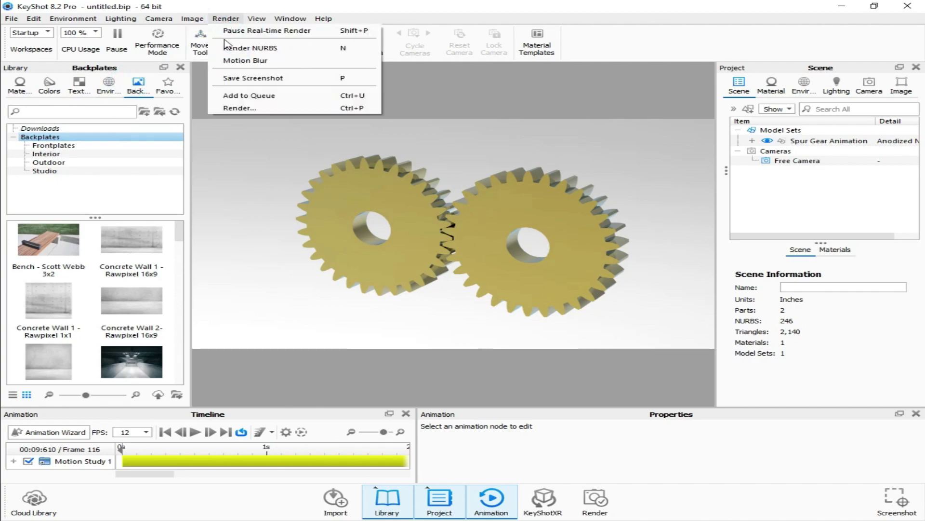
left_click(236, 109)
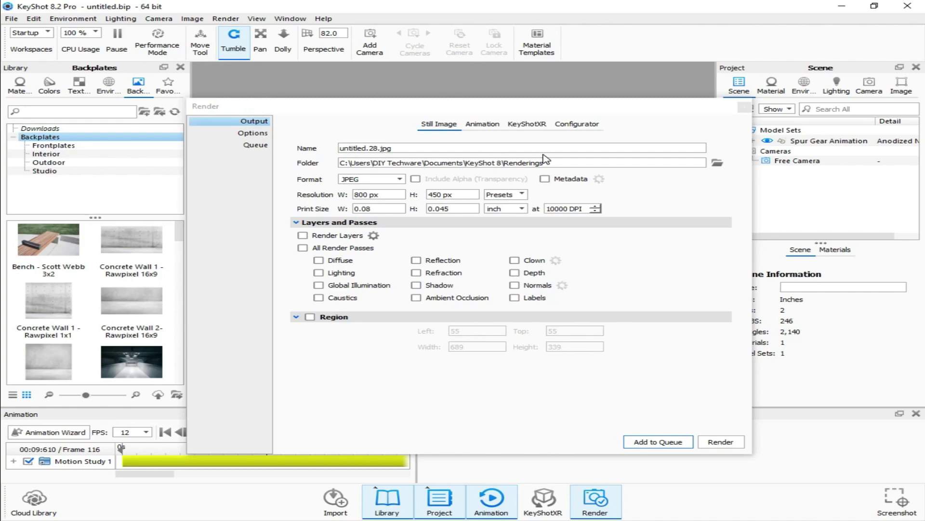
left_click(717, 163)
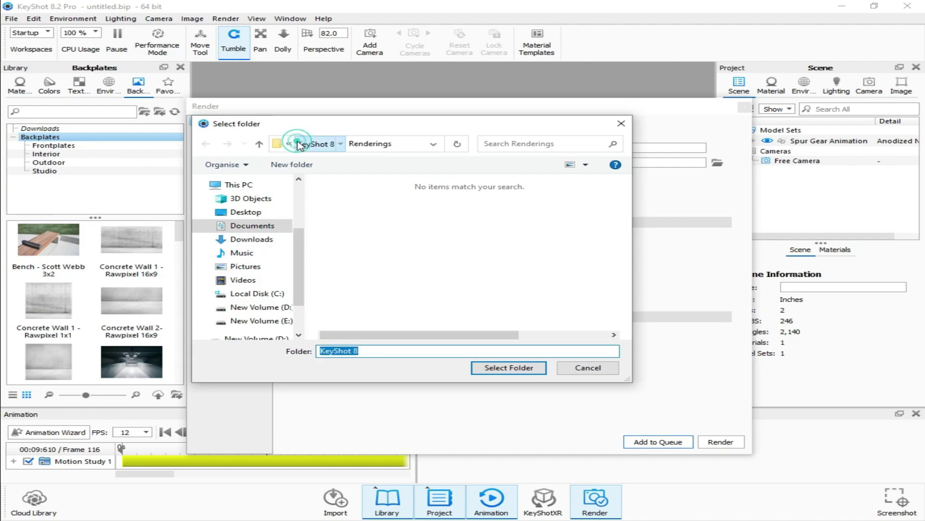
left_click(314, 143)
left_click(288, 143)
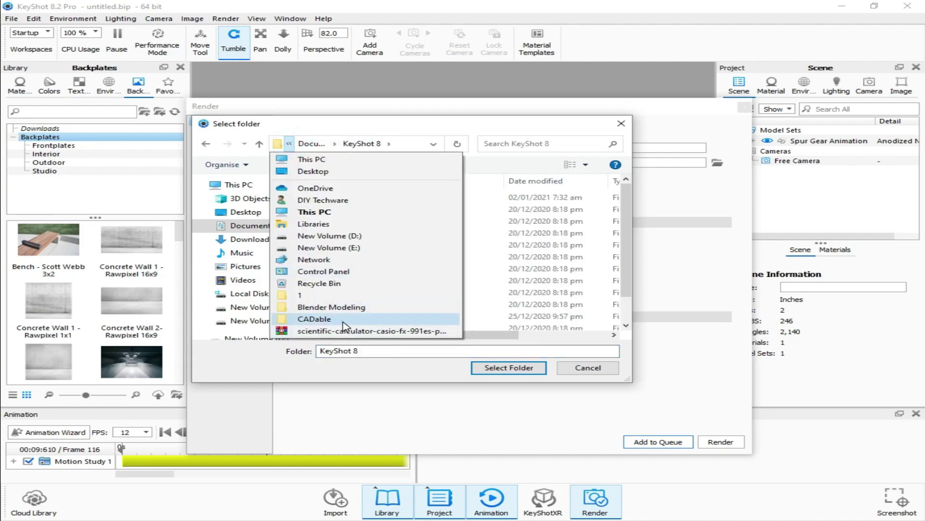
left_click(318, 319)
left_click(489, 369)
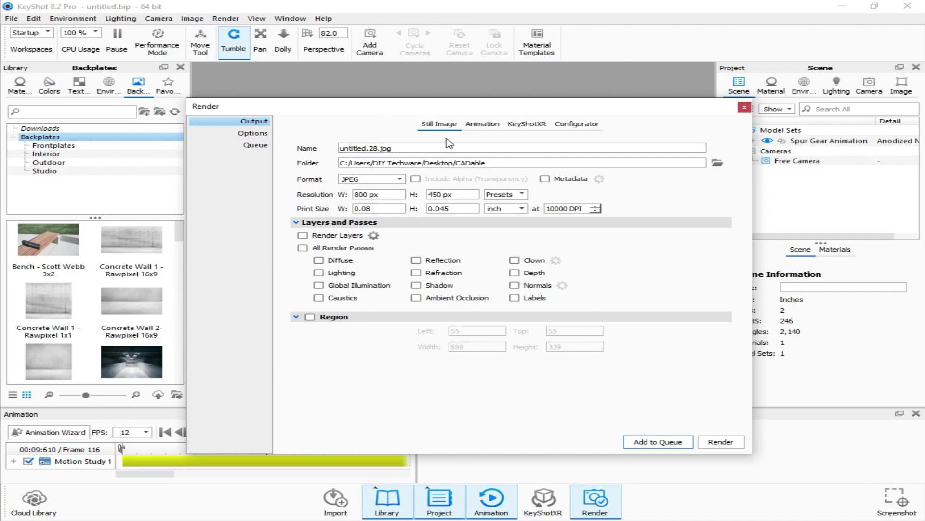
- Turn off Frames Output in the Animation settings and show the render quality Options
left_click(483, 124)
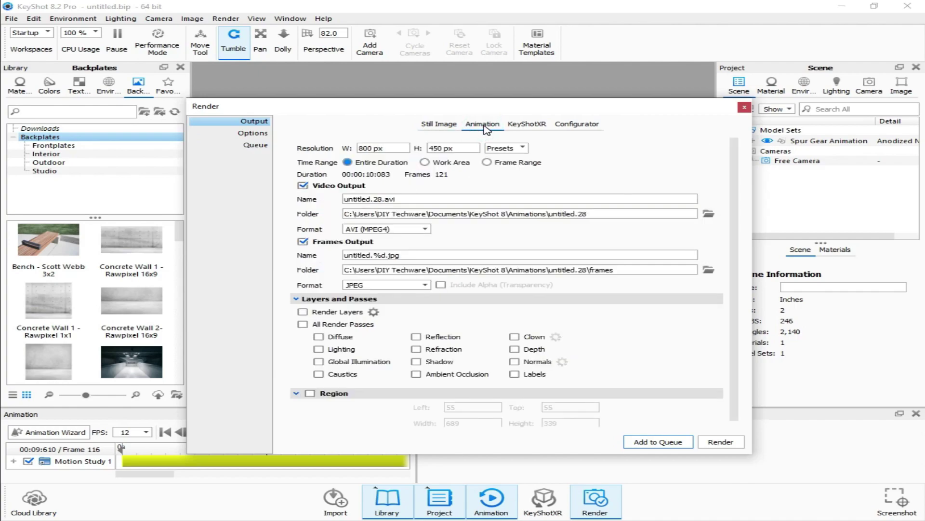
left_click(303, 241)
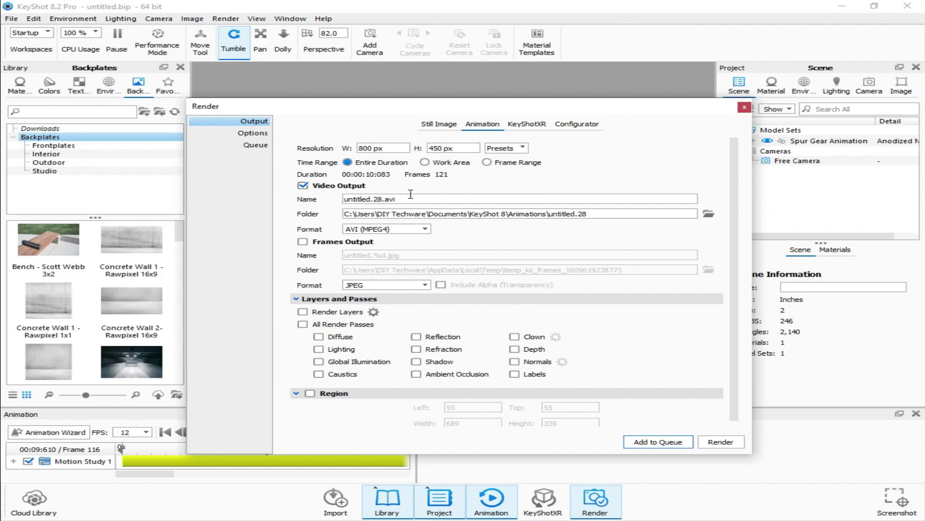
left_click(253, 133)
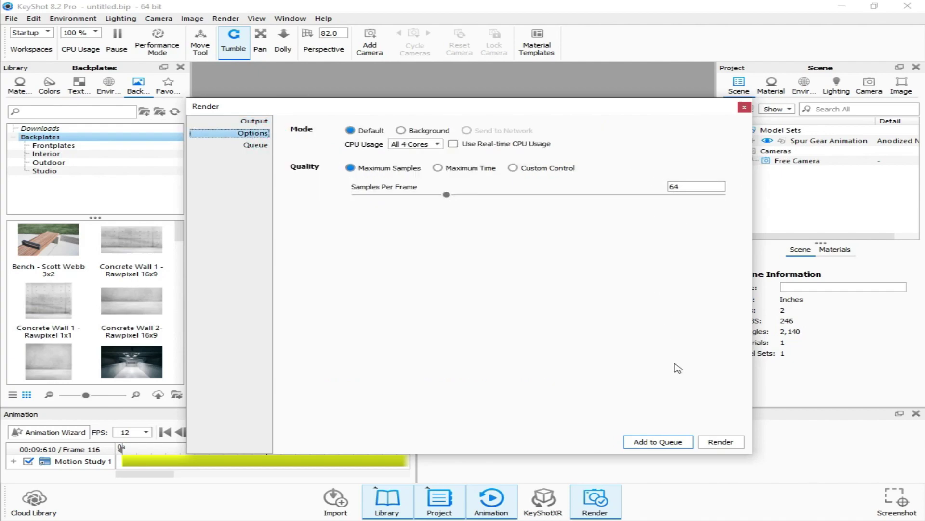
- Render all 121 animation frames, then close the finished render window to build the movie
left_click(718, 441)
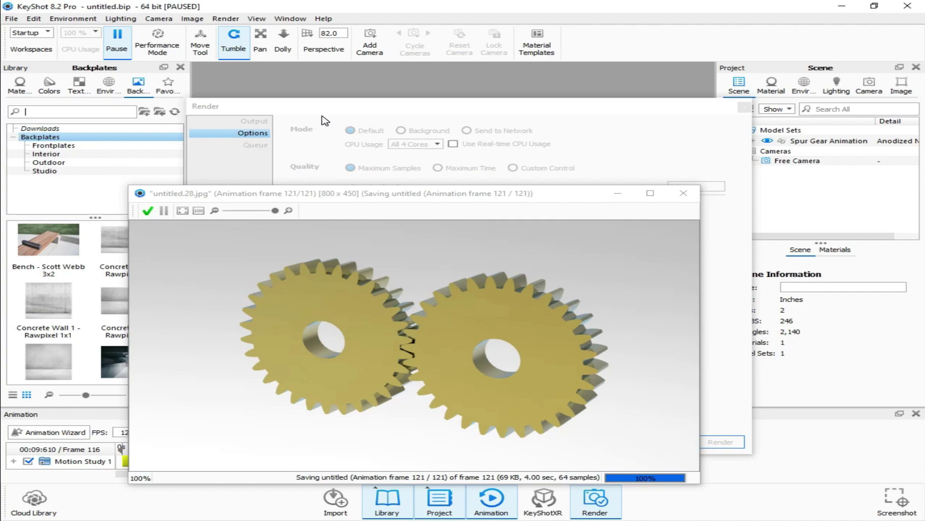
left_click(684, 193)
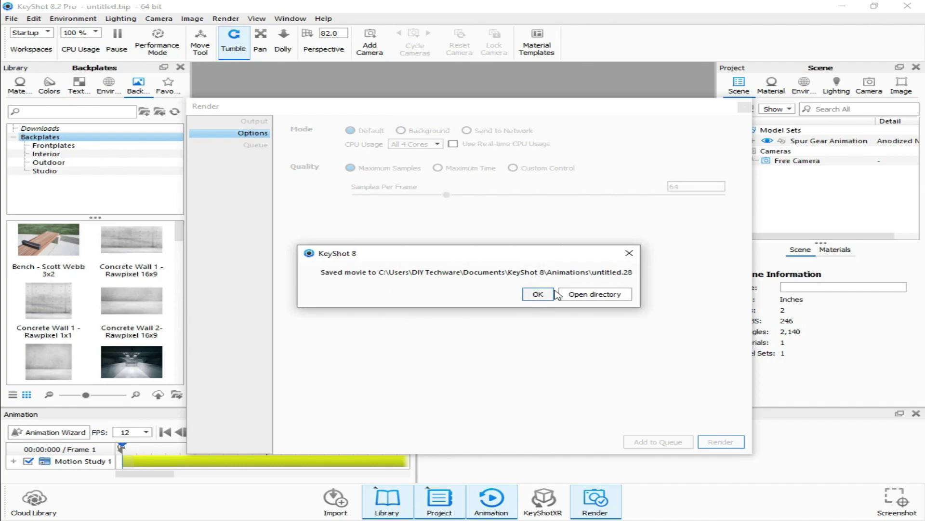
- Acknowledge the confirmation that the AVI movie untitled.28 was saved
left_click(535, 294)
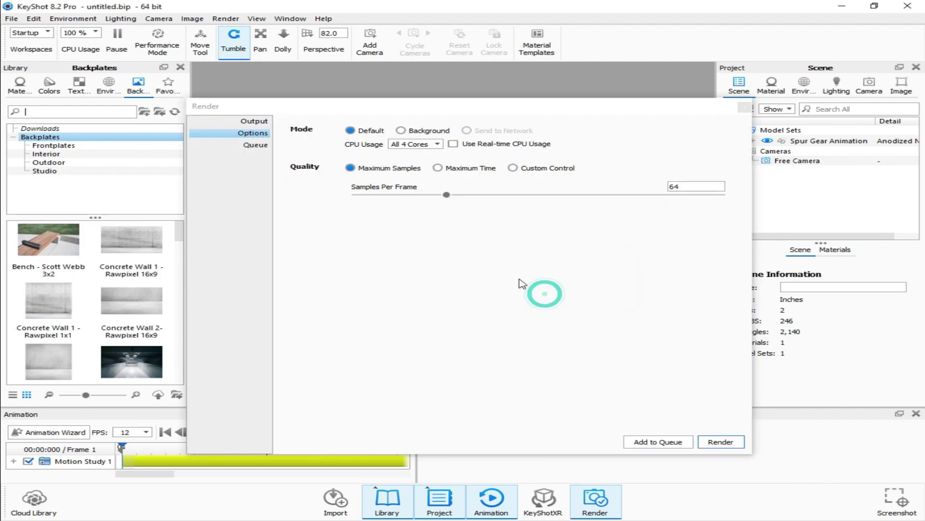